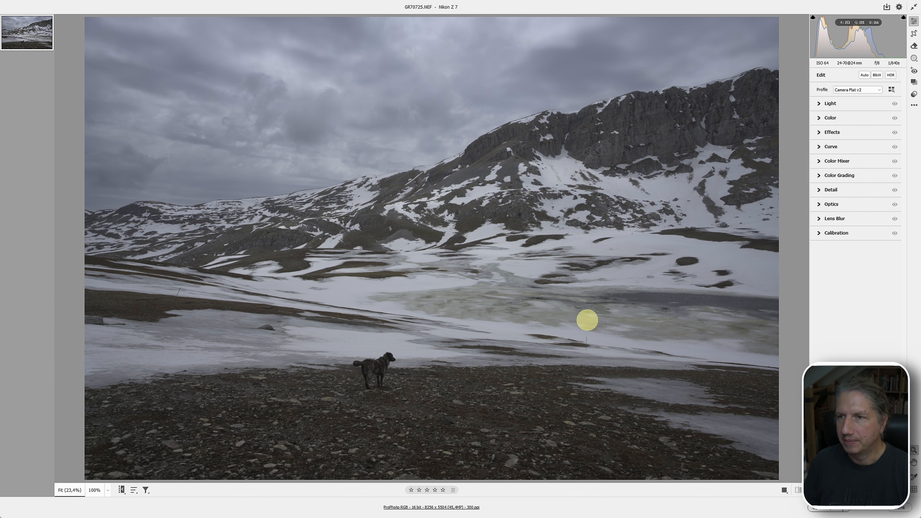
Crop the photo to a 5 x 7 ratio and shift the crop to trim the empty area beside the dog.
click(913, 33)
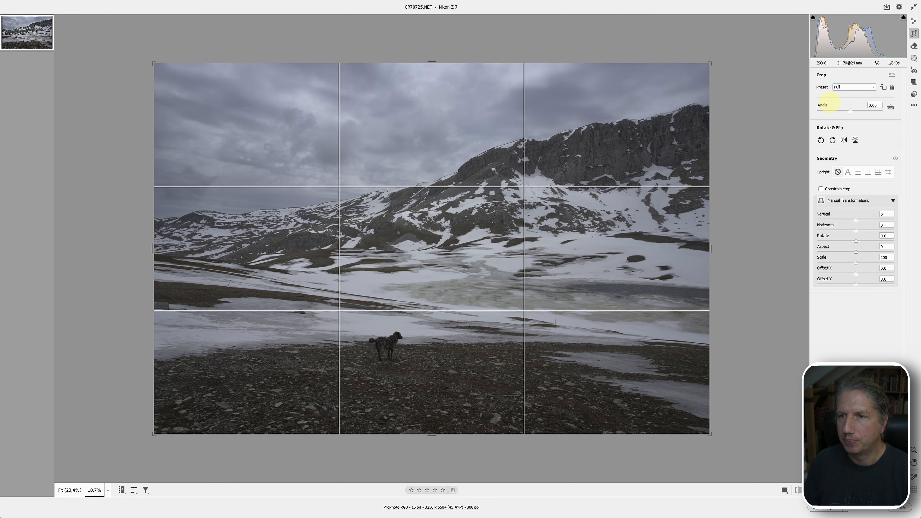
click(852, 86)
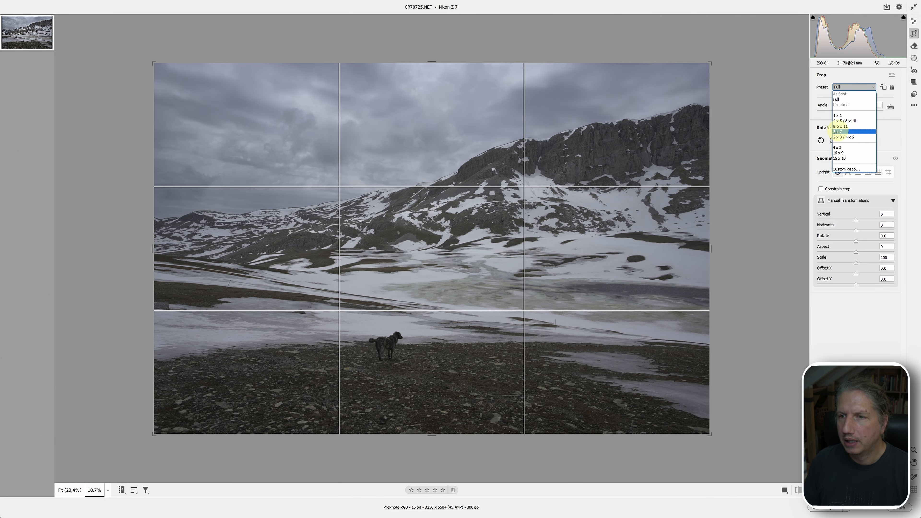
click(837, 130)
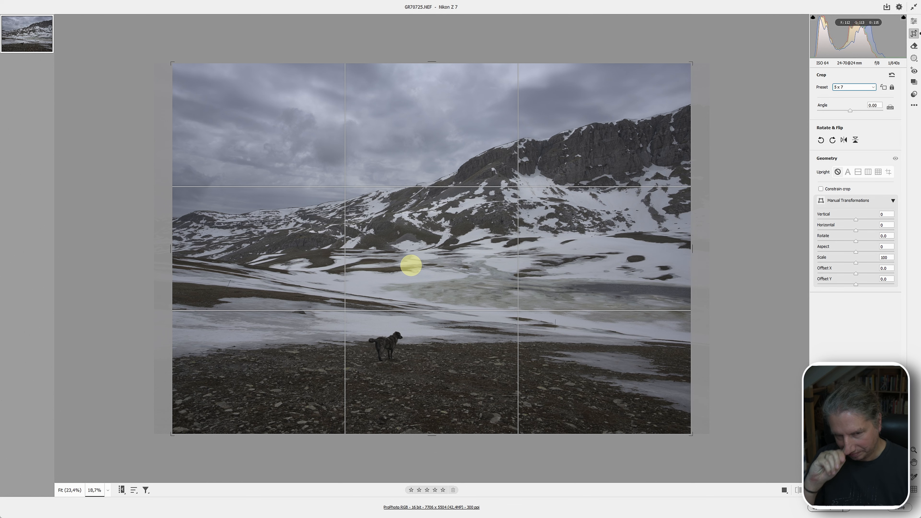
drag(411, 265, 389, 270)
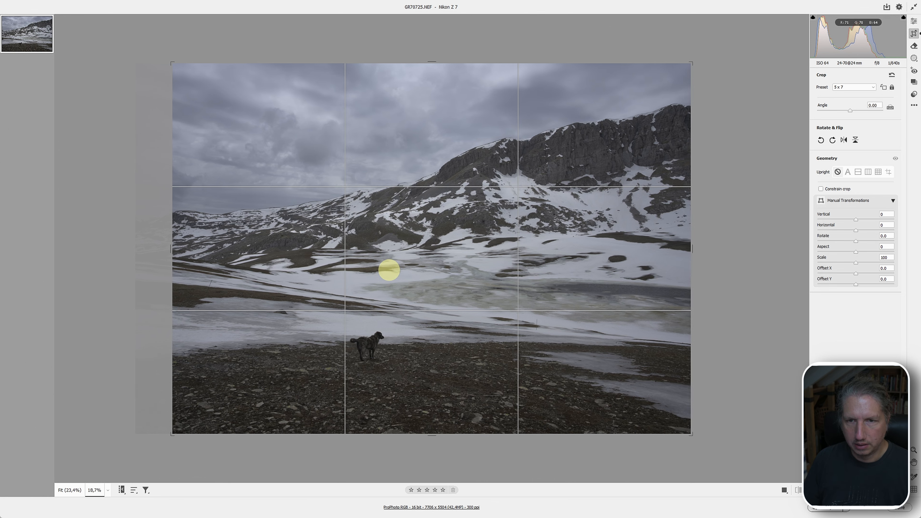
key(Return)
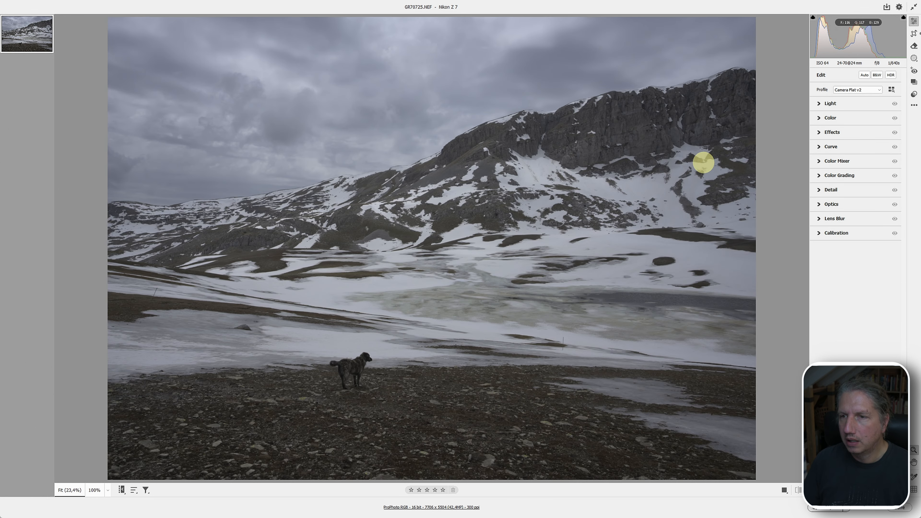
Set sharpening to 50 in the Detail settings and check the mountain rock and stony foreground at close range.
click(634, 129)
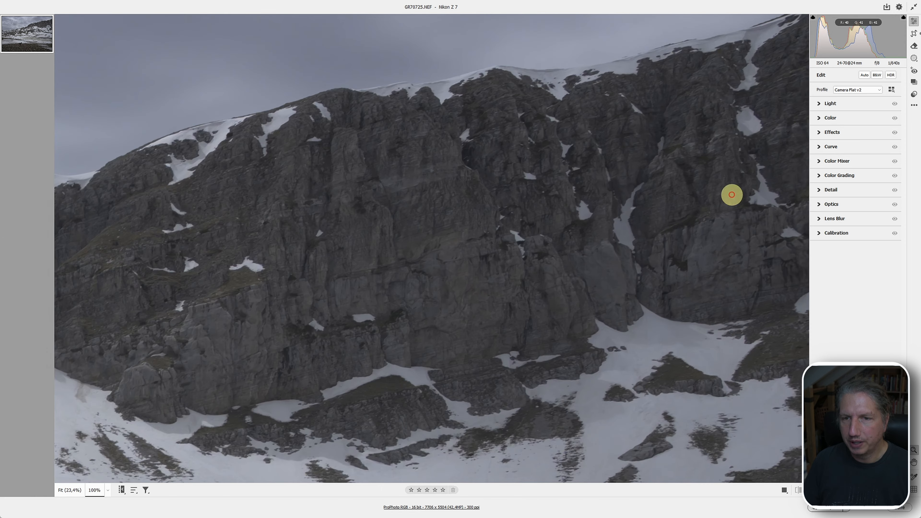
click(826, 192)
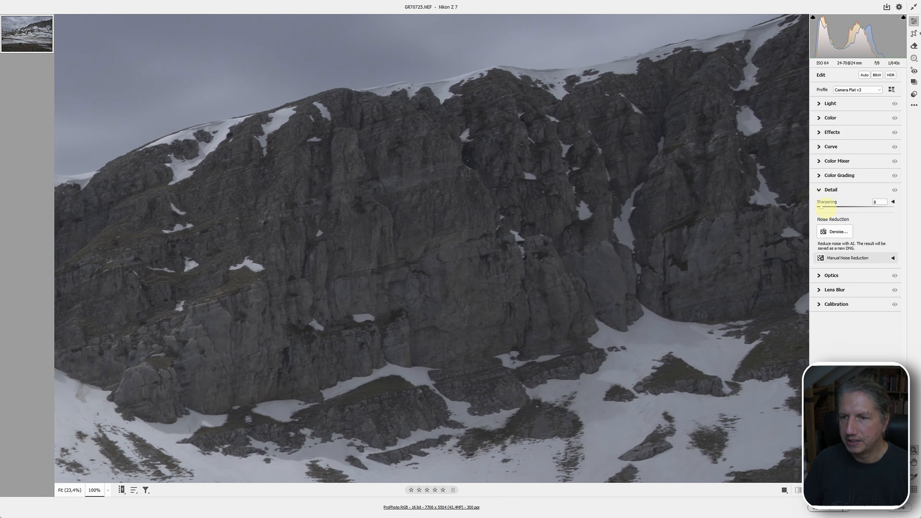
drag(822, 207, 843, 206)
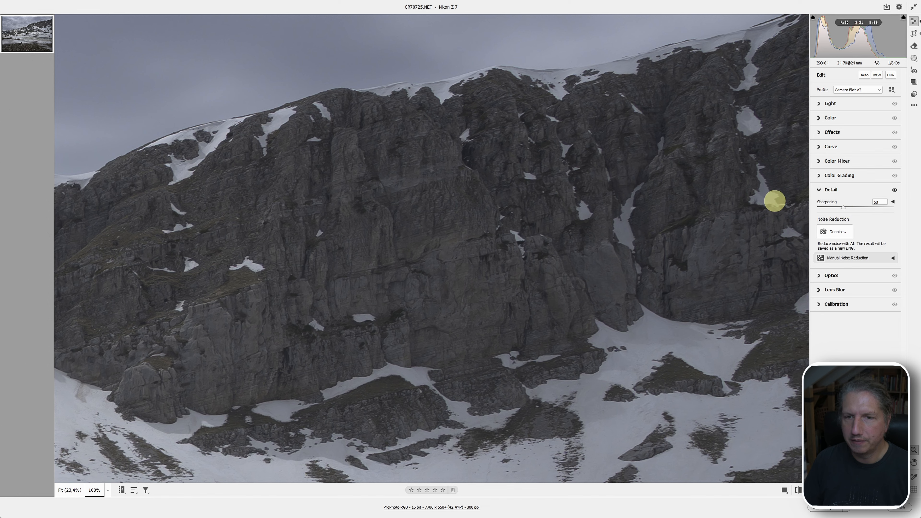
click(483, 248)
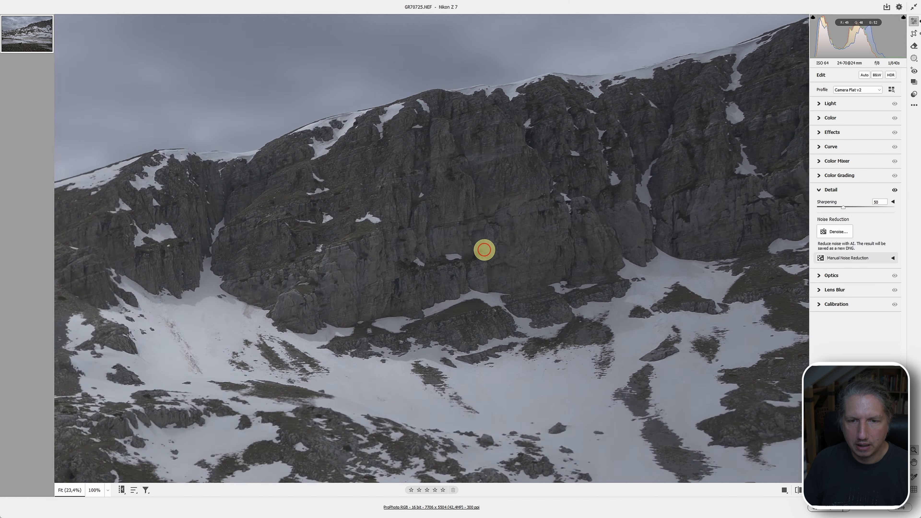
click(450, 366)
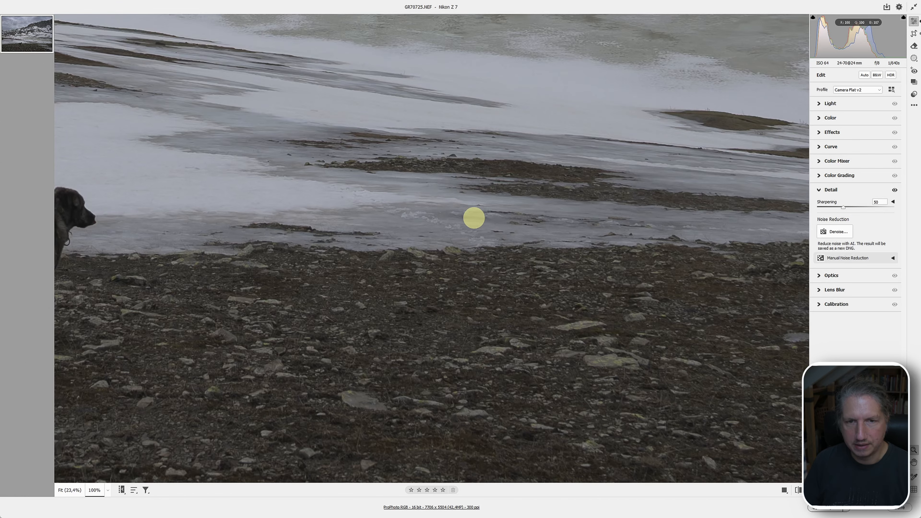
click(473, 215)
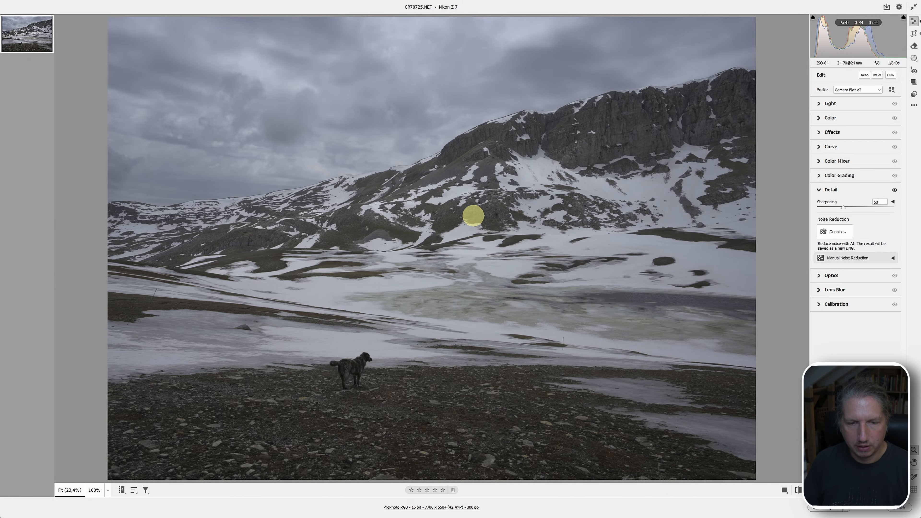
click(442, 345)
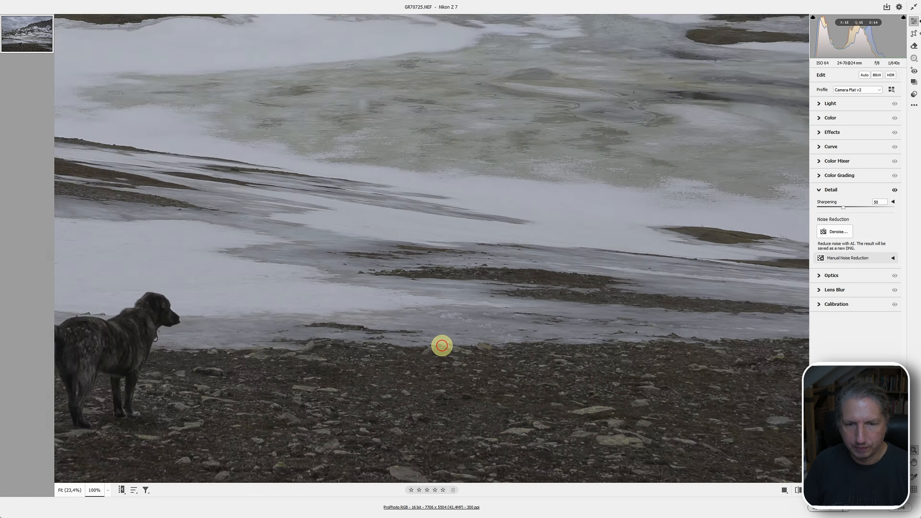
click(442, 345)
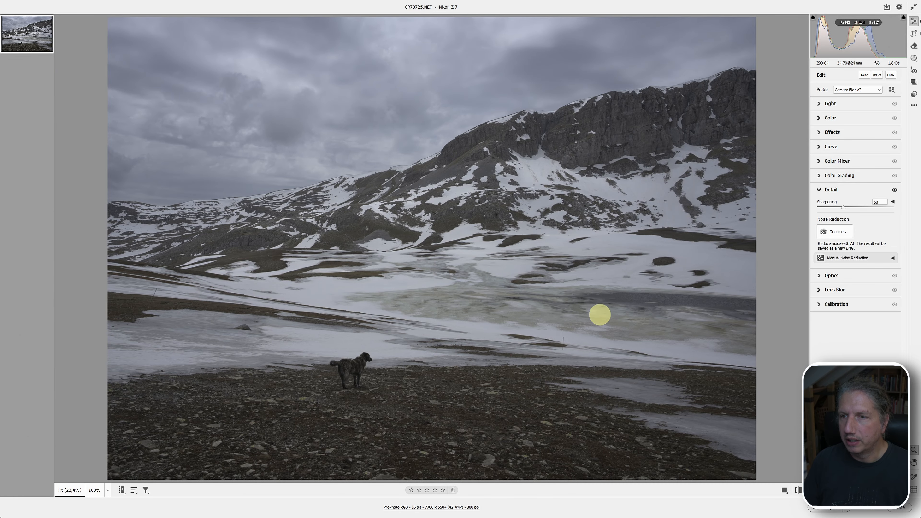
click(818, 189)
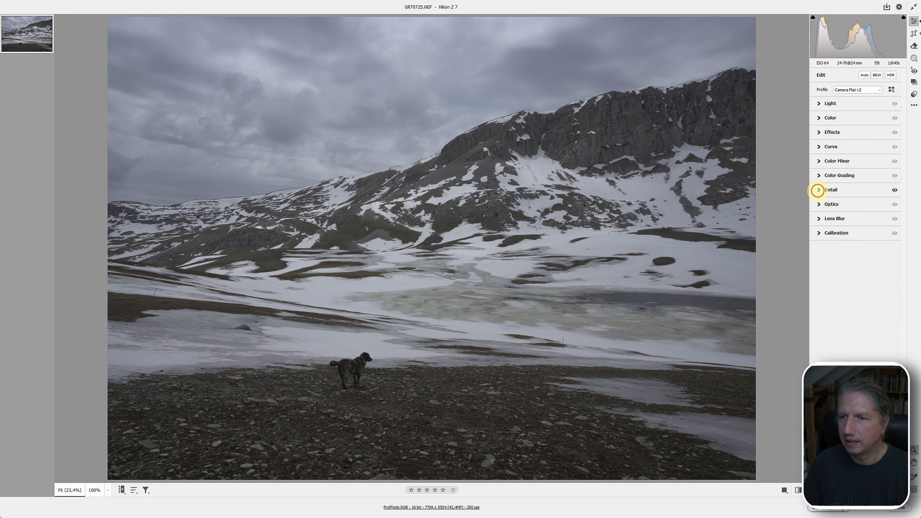
Shape a contrast point curve with a shadow point at input 65, output 51 and a highlight point at input 187, output 185.
click(819, 146)
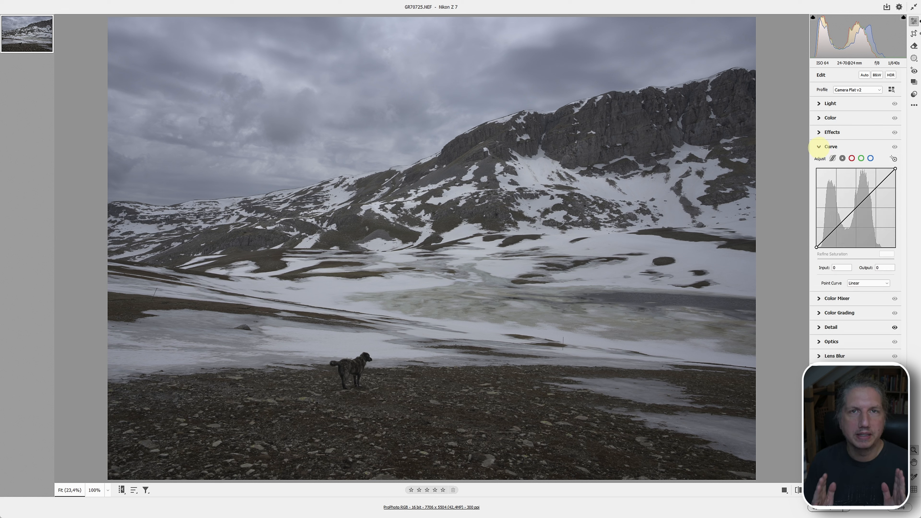
drag(835, 228, 835, 233)
drag(872, 190, 874, 190)
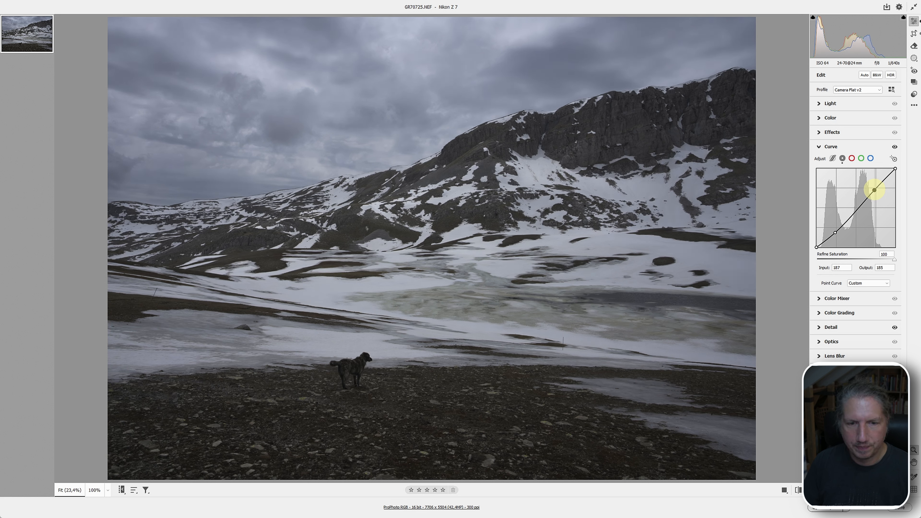
drag(835, 232, 836, 231)
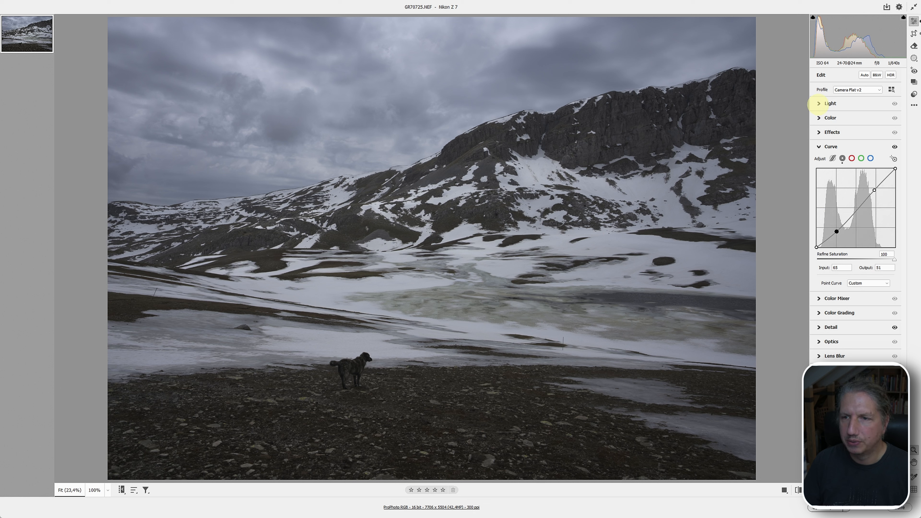
Lift the shadows to +50 in the Light settings.
click(818, 103)
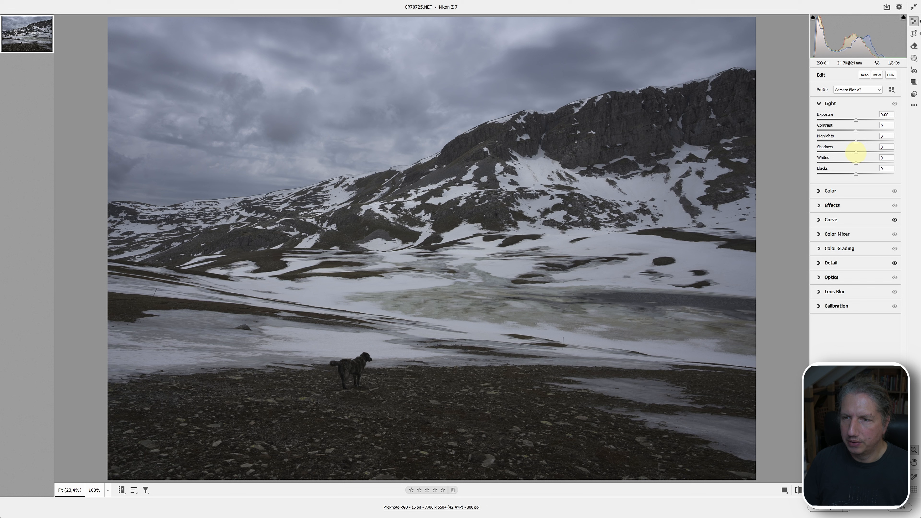
drag(856, 152, 875, 156)
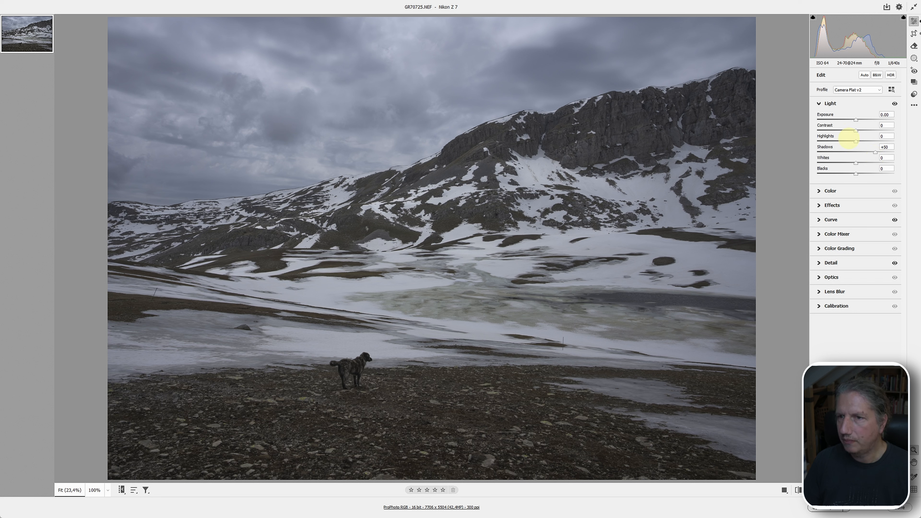
click(818, 103)
Warm the white balance by setting the color temperature to 5600.
click(819, 117)
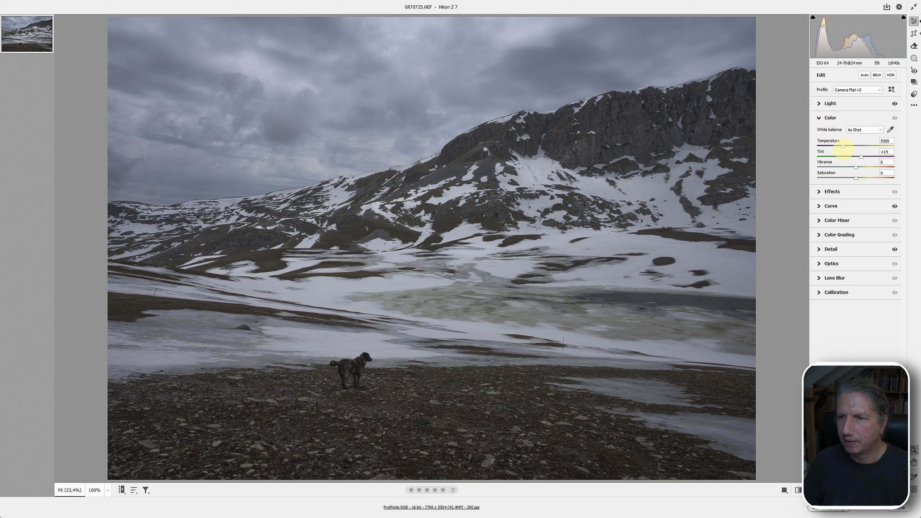
drag(843, 146, 845, 145)
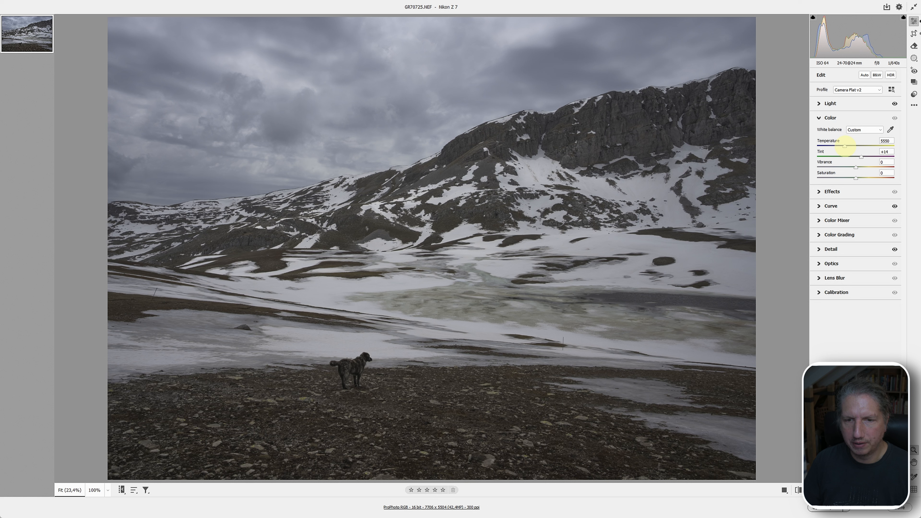
drag(845, 145, 845, 146)
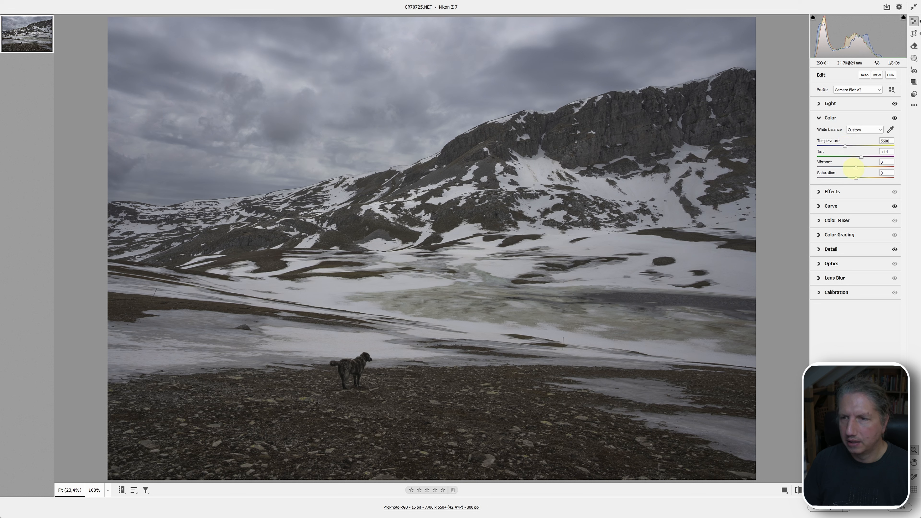
Set vibrance to +30 and saturation to -30.
drag(856, 168, 862, 168)
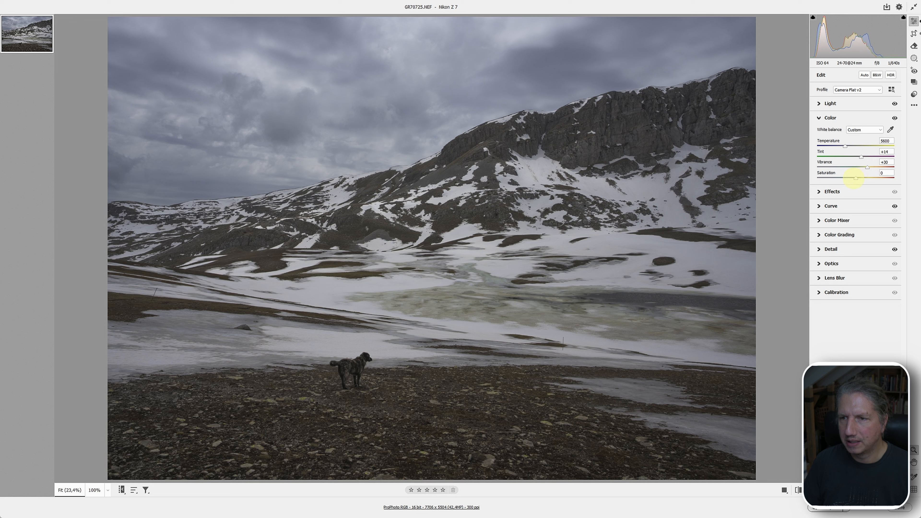
drag(856, 178, 850, 178)
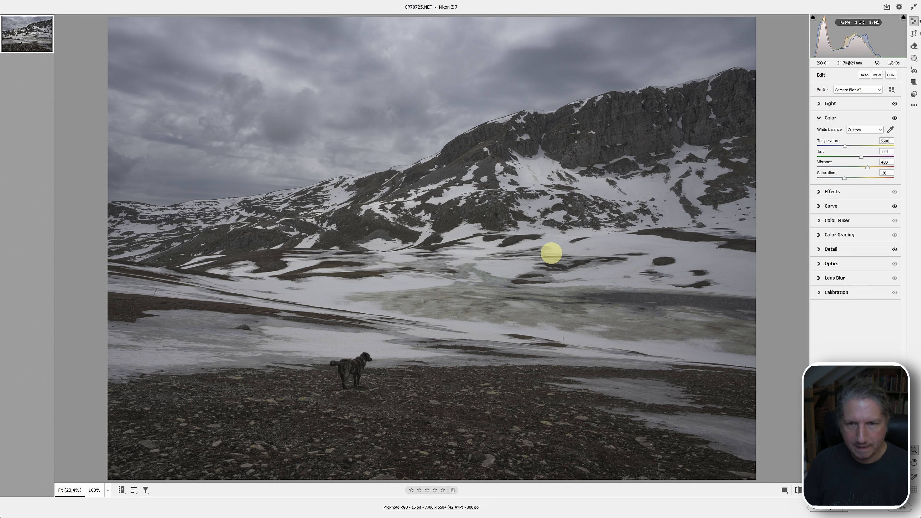
drag(843, 178, 848, 178)
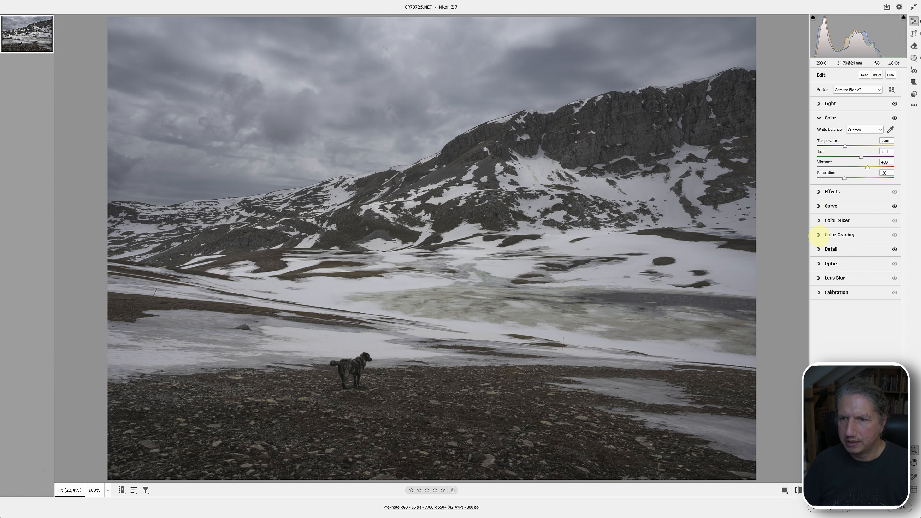
Try Color Grading tints on the highlights, midtones and shadows, including blue midtones, and reset each wheel to zero saturation.
click(819, 235)
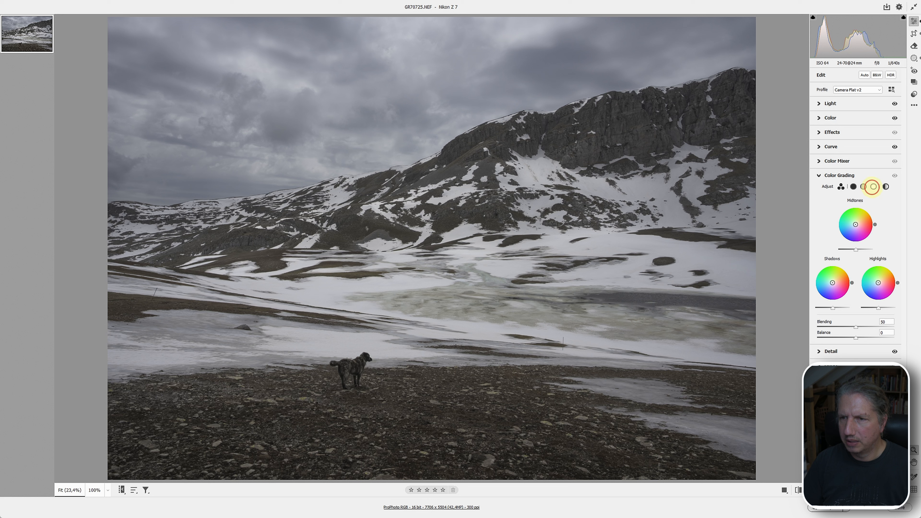
click(873, 186)
drag(855, 239, 858, 233)
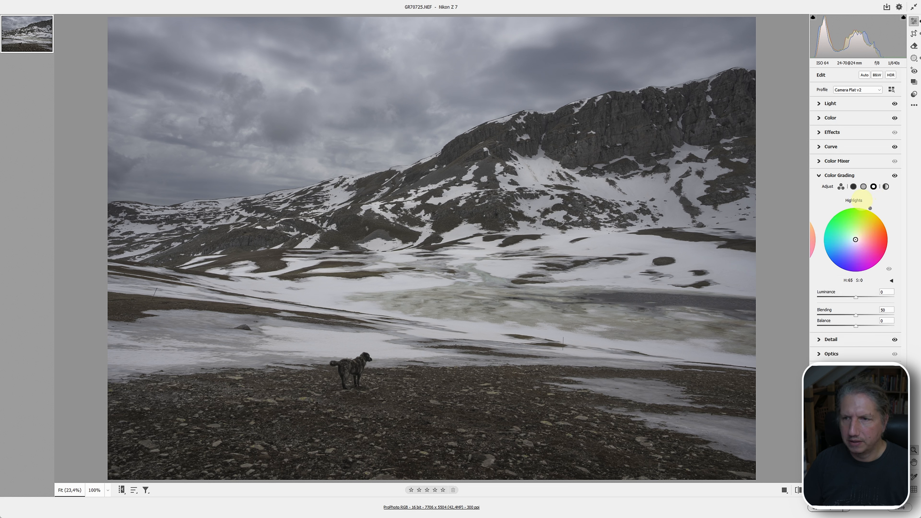
click(864, 186)
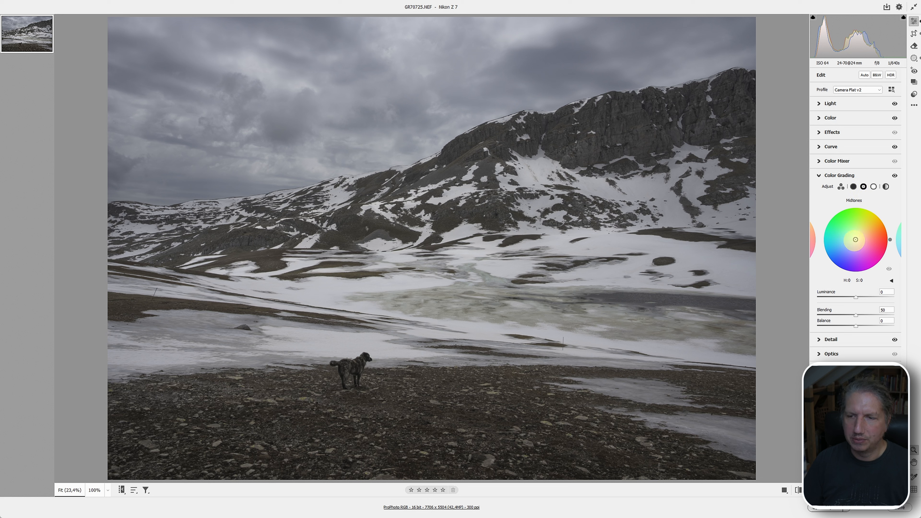
mouse_move(855, 239)
mouse_down()
mouse_move(837, 258)
mouse_move(843, 252)
mouse_up()
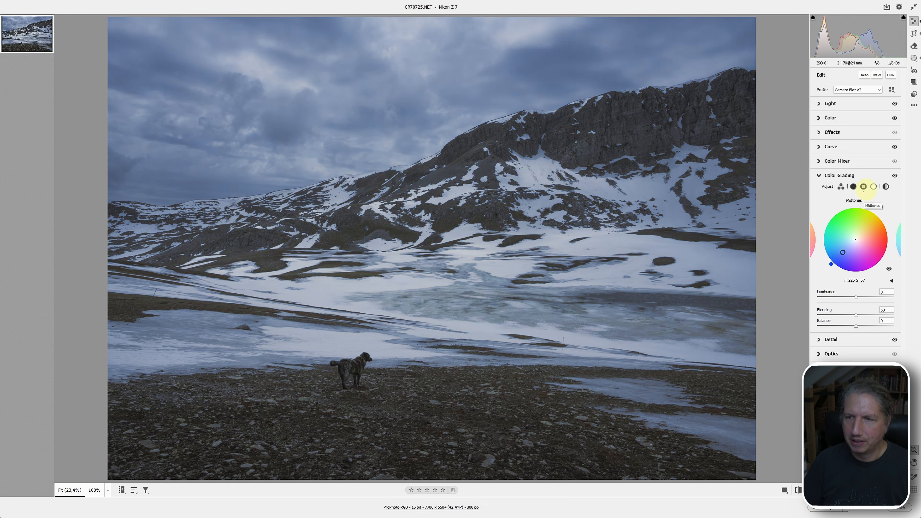
drag(842, 252, 849, 247)
double_click(848, 247)
click(853, 186)
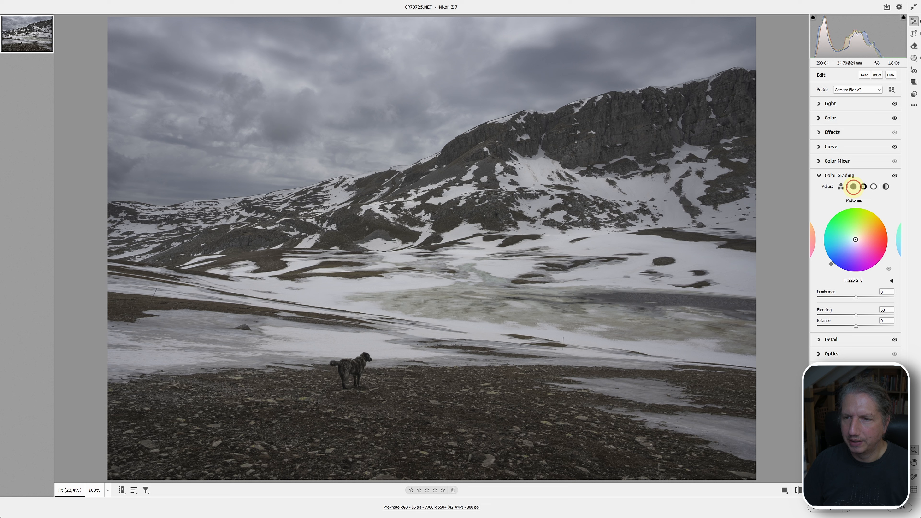
mouse_move(855, 239)
mouse_down()
mouse_move(852, 248)
mouse_move(865, 235)
mouse_up()
double_click(865, 235)
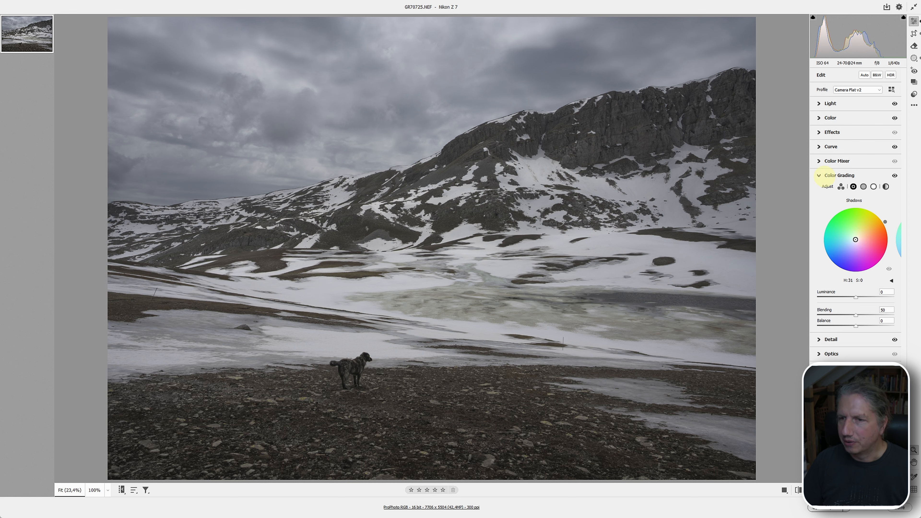
click(818, 176)
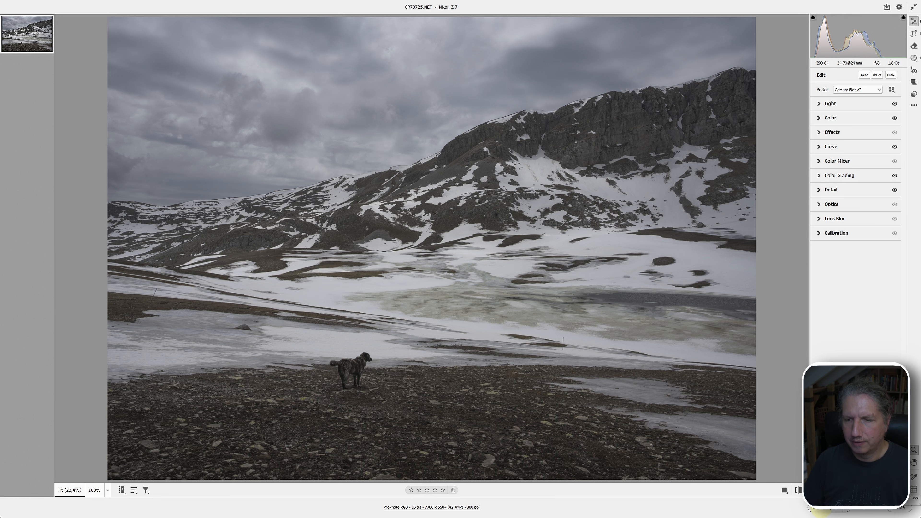
Open the developed raw photo in Photoshop as a smart object.
click(821, 508)
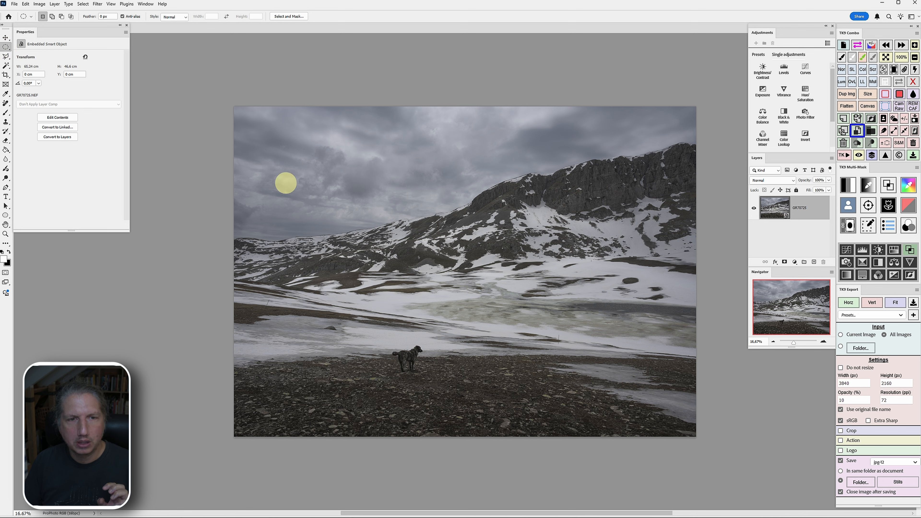
Select everything outside a large centered ellipse and darken it with a Curves adjustment layer, lowering input 116 to output 72.
drag(239, 113, 685, 430)
drag(461, 287, 465, 293)
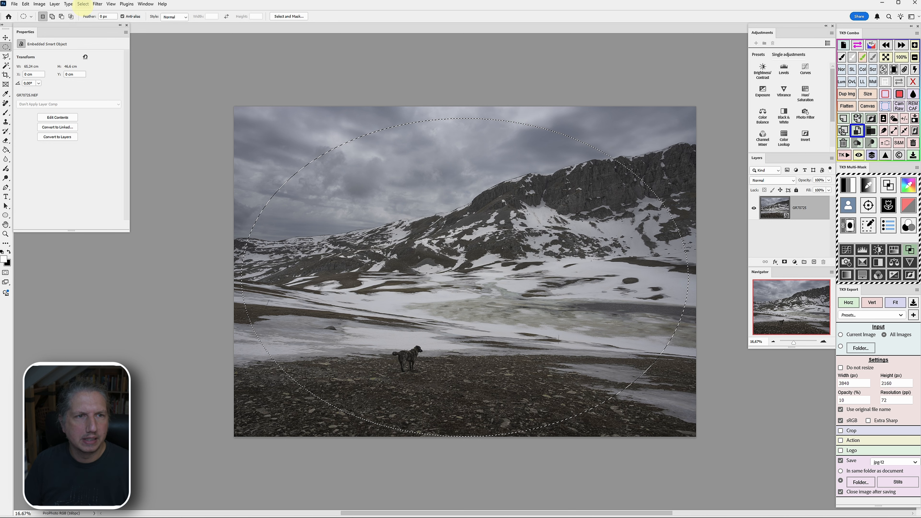
click(83, 4)
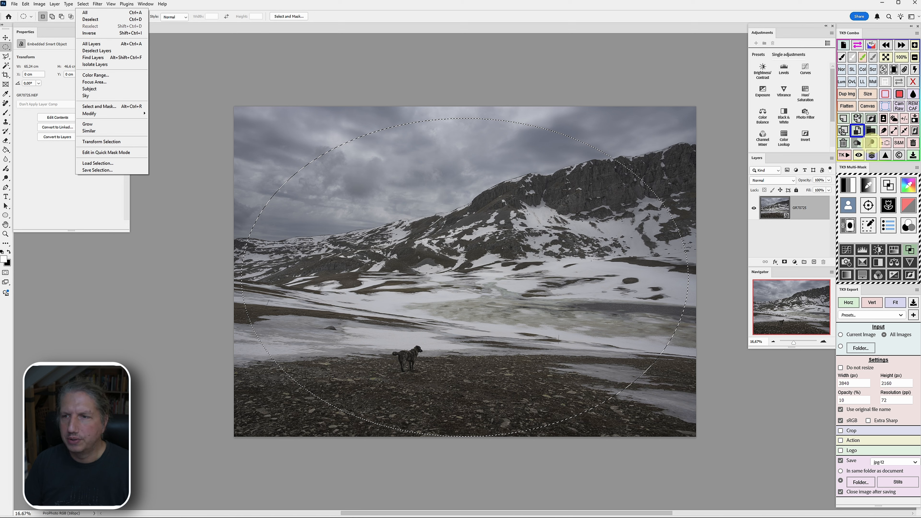
click(904, 130)
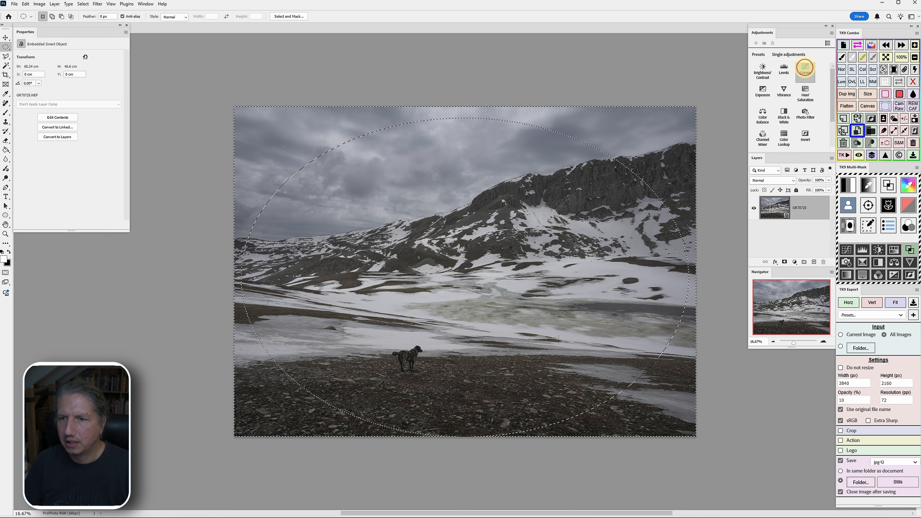
click(805, 68)
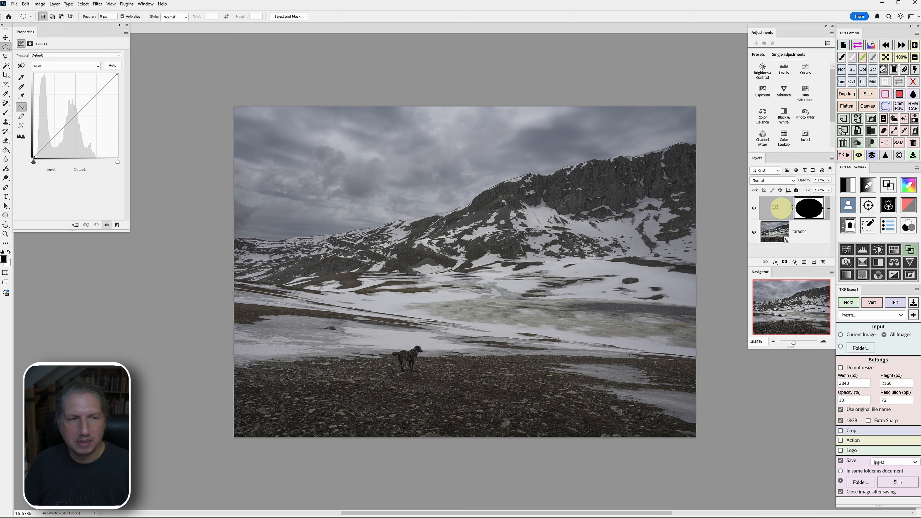
drag(66, 123, 71, 133)
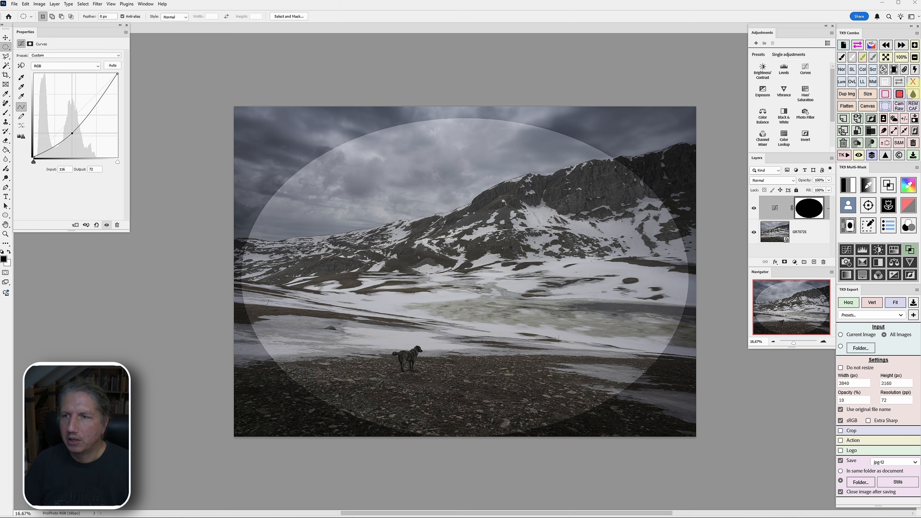
click(96, 4)
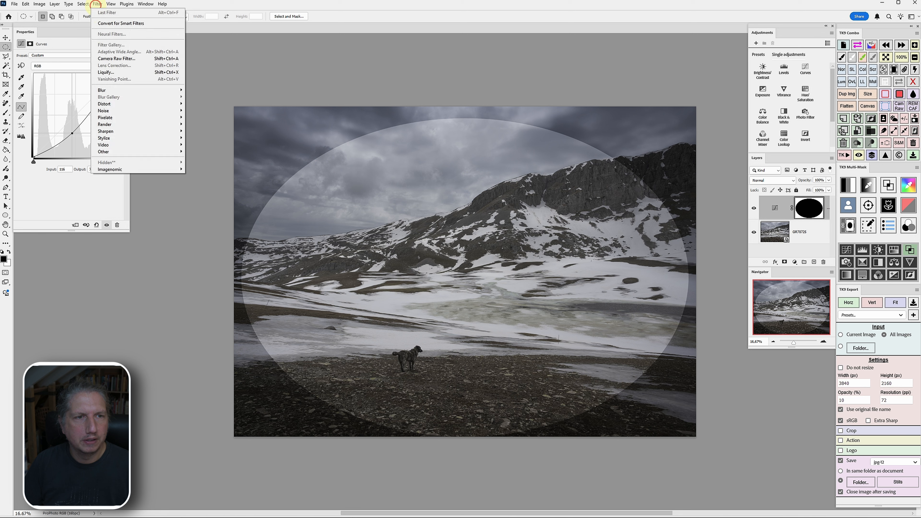
mouse_move(113, 89)
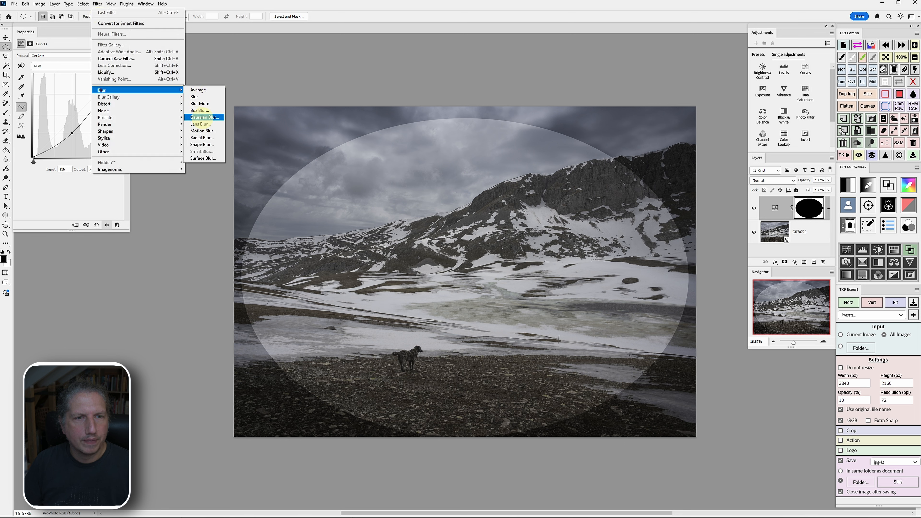
click(202, 116)
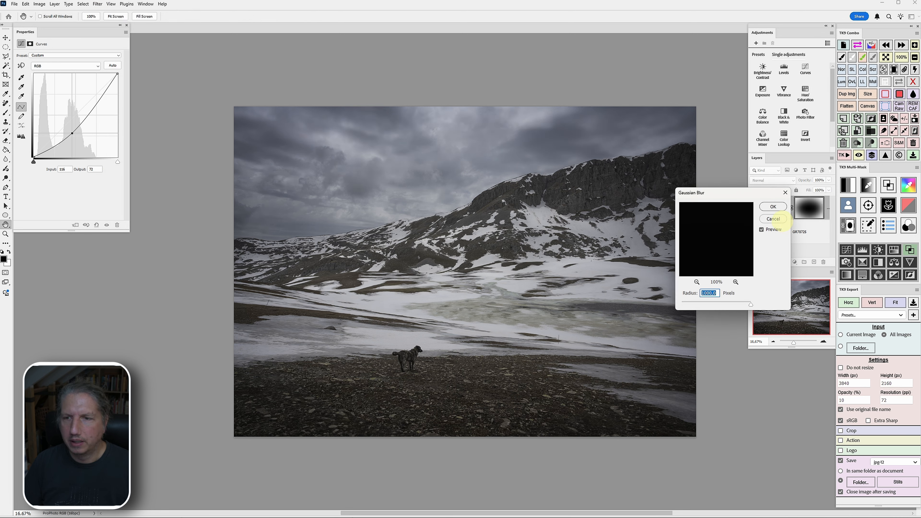
click(774, 219)
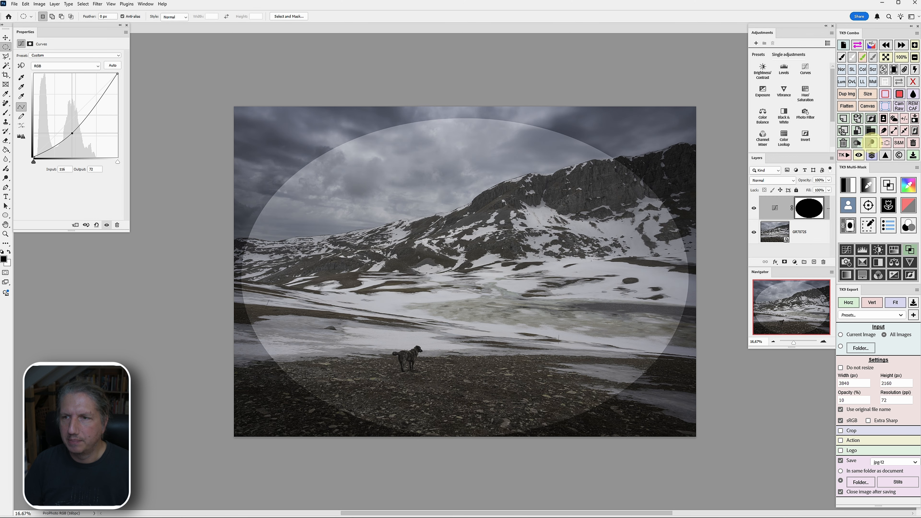
Apply a 1000-pixel Gaussian Blur to the vignette's mask and adjust its curve point to input 98, output 71.
key(ctrl+alt+f)
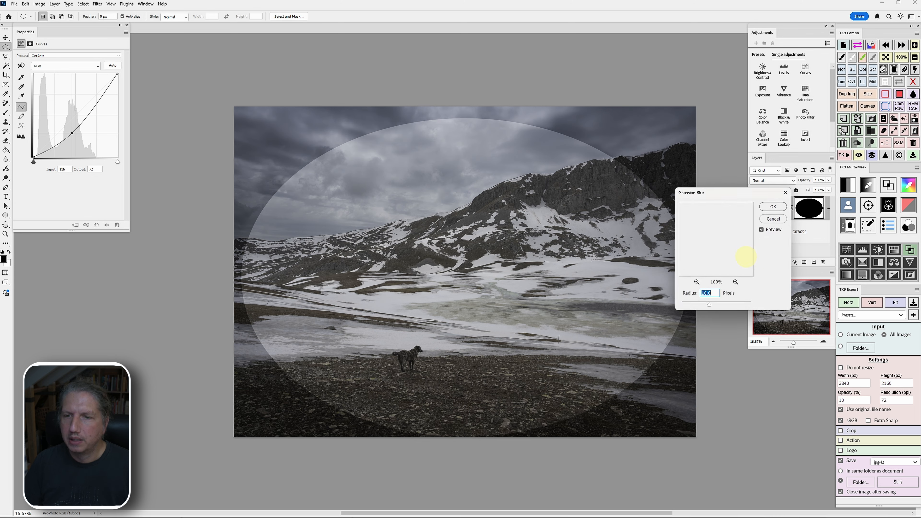
drag(709, 303, 757, 304)
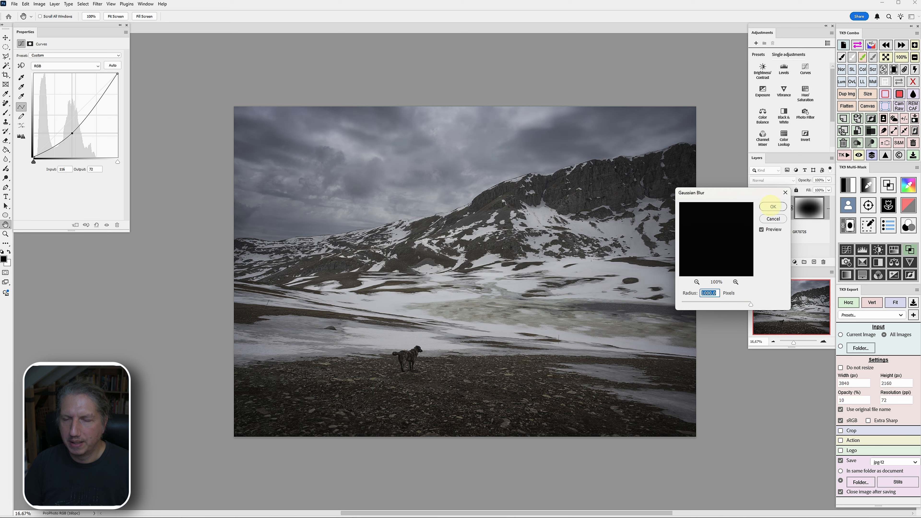
click(773, 206)
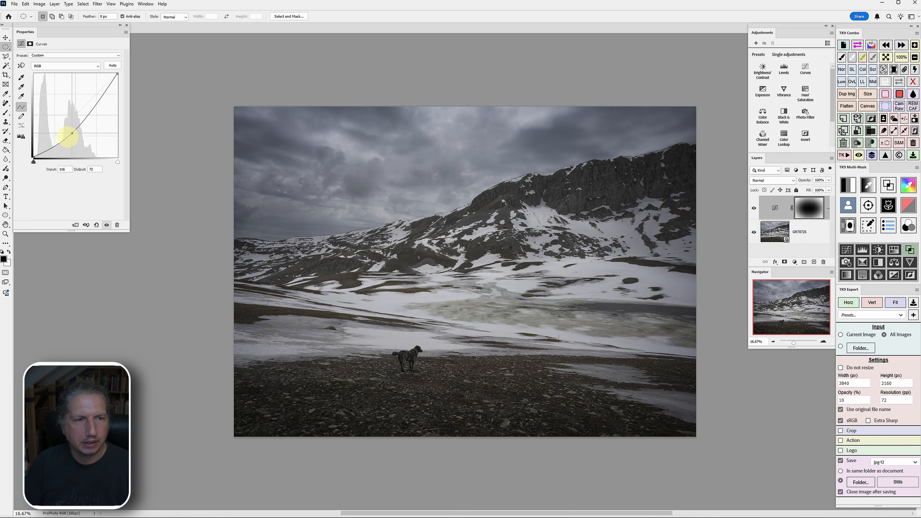
drag(72, 133, 66, 133)
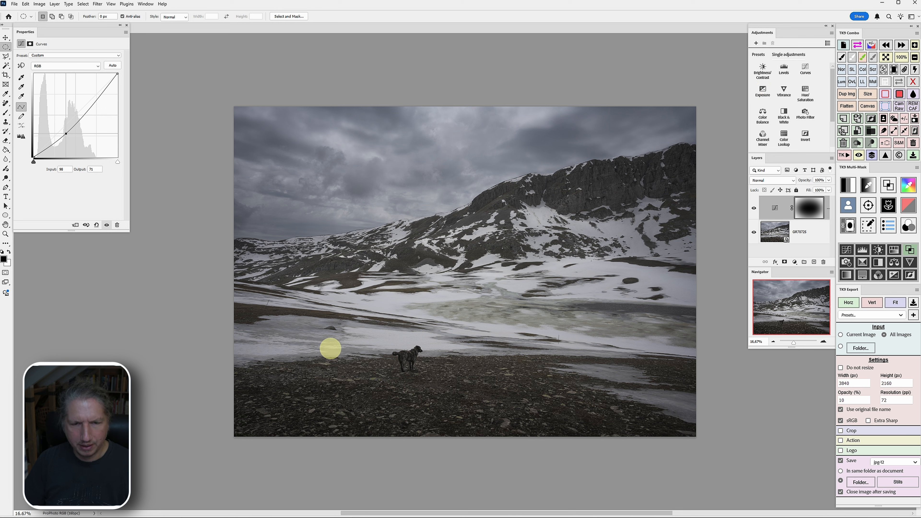
Select a wide, flat ellipse around the dog and brighten it with a Curves adjustment layer, raising input 94 to output 109.
drag(507, 393, 429, 373)
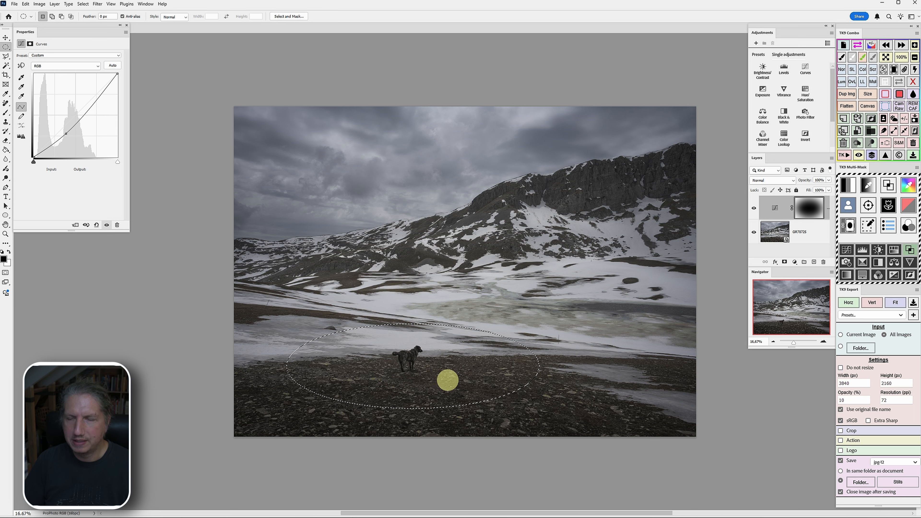
click(805, 68)
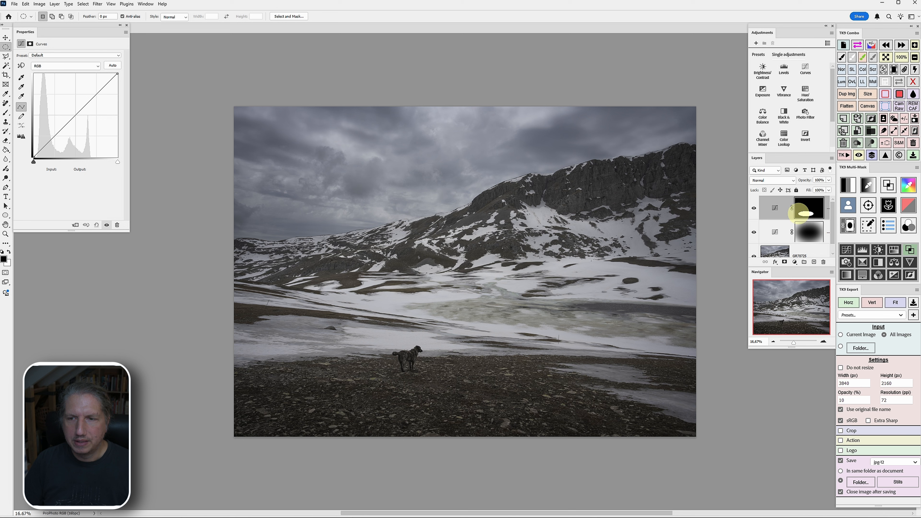
drag(66, 125, 65, 122)
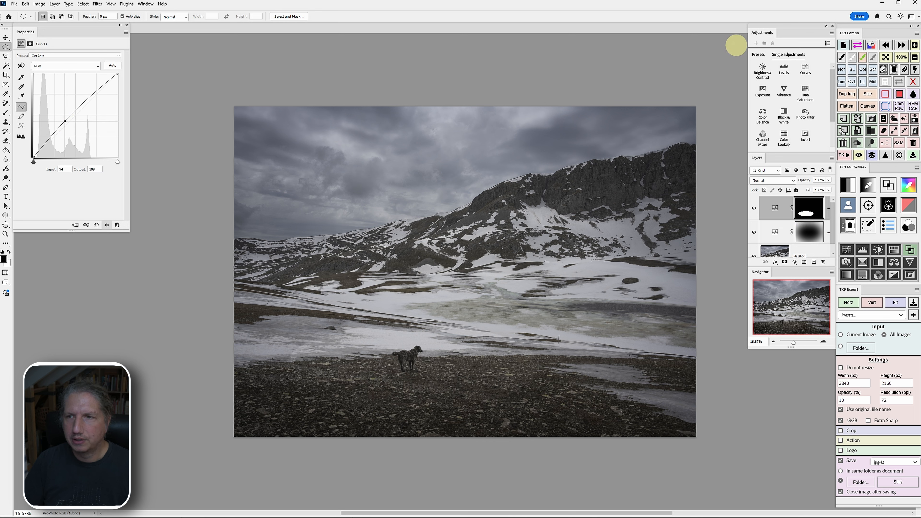
Soften the mask of the dog's brightening curve with a 1000-pixel Gaussian Blur.
click(913, 94)
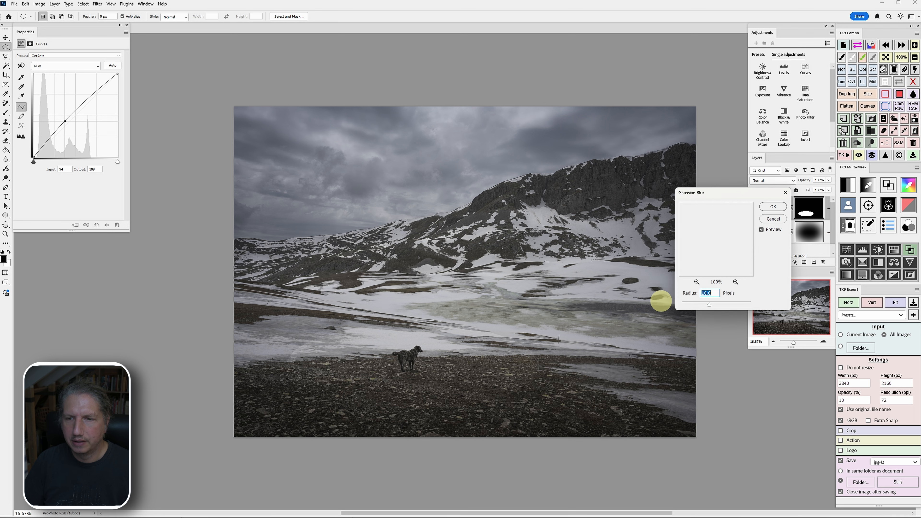
drag(709, 300, 758, 302)
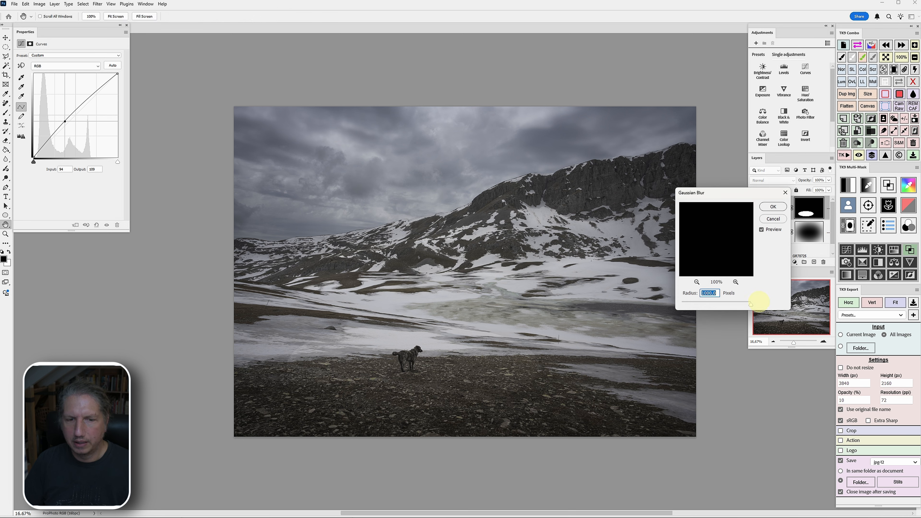
click(771, 206)
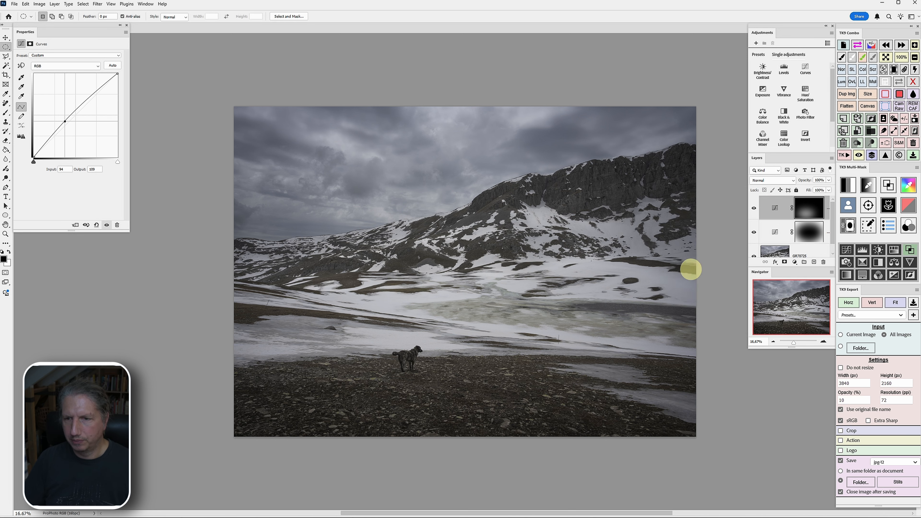
Examine the photo's overall light distribution at thumbnail size, and return to the working view.
click(773, 341)
click(773, 341)
click(774, 341)
click(773, 341)
click(774, 341)
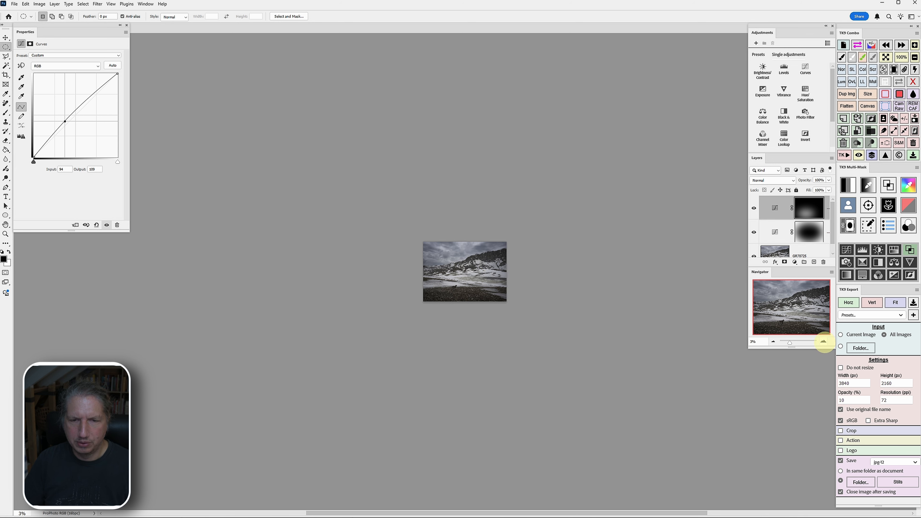
click(823, 341)
click(823, 341)
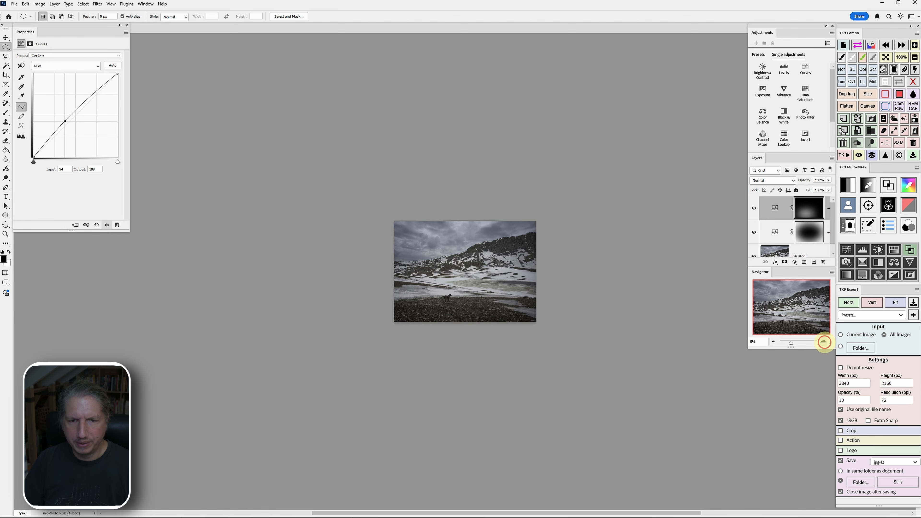
click(823, 341)
click(823, 342)
click(824, 342)
click(824, 341)
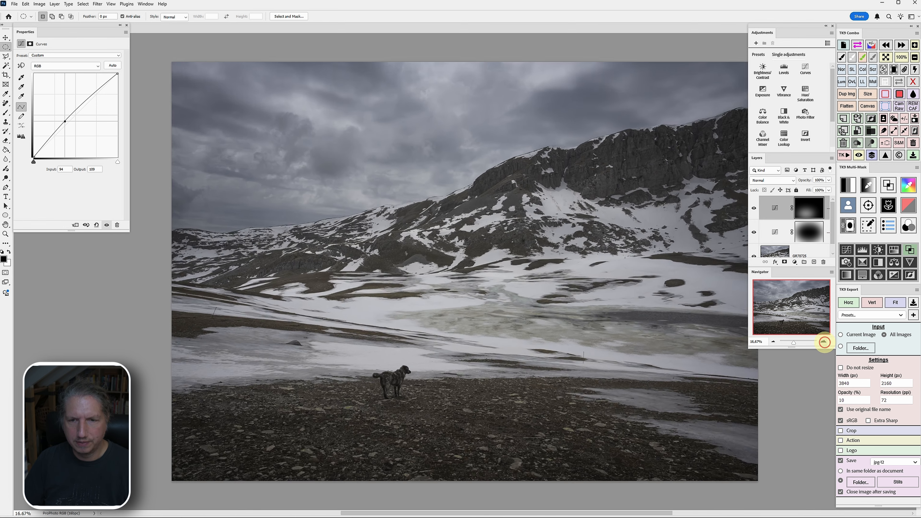
click(773, 342)
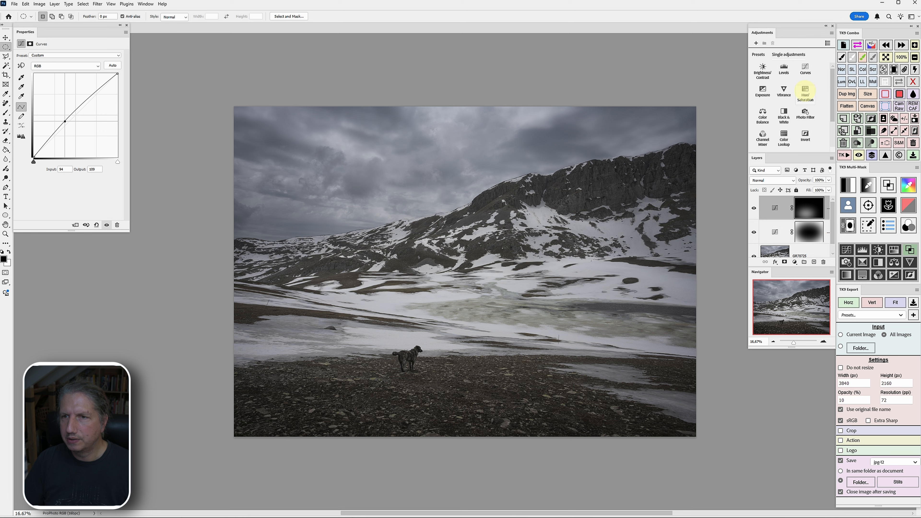
Add a Hue/Saturation adjustment targeting the blues sampled from the clouds, set their saturation to -31, and flatten the image.
click(805, 93)
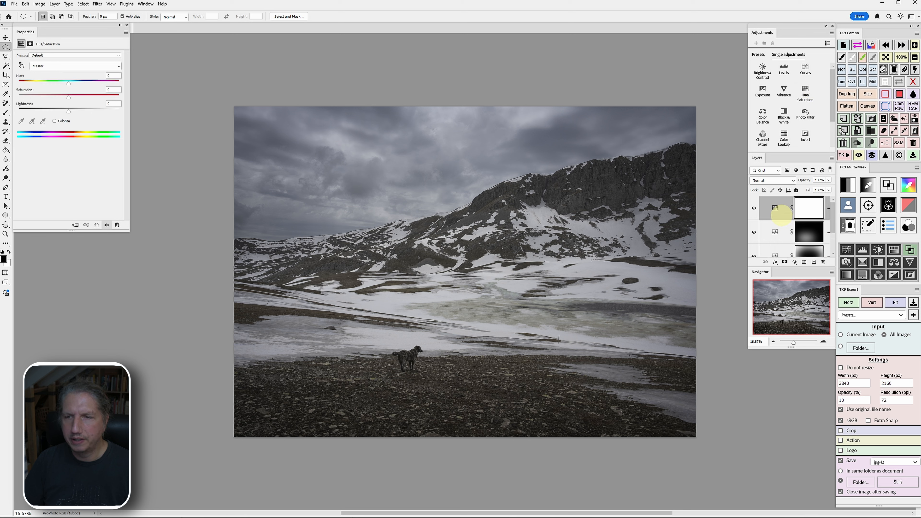
click(21, 65)
click(411, 139)
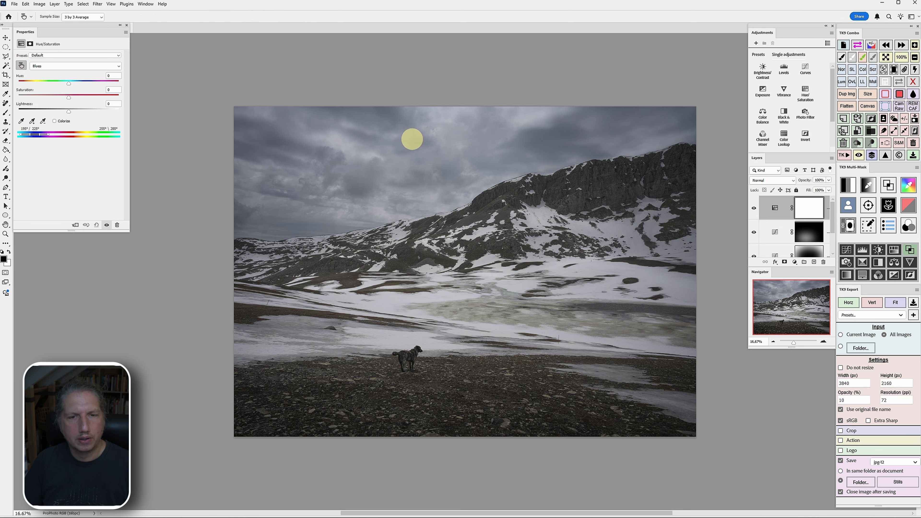
drag(411, 139, 400, 139)
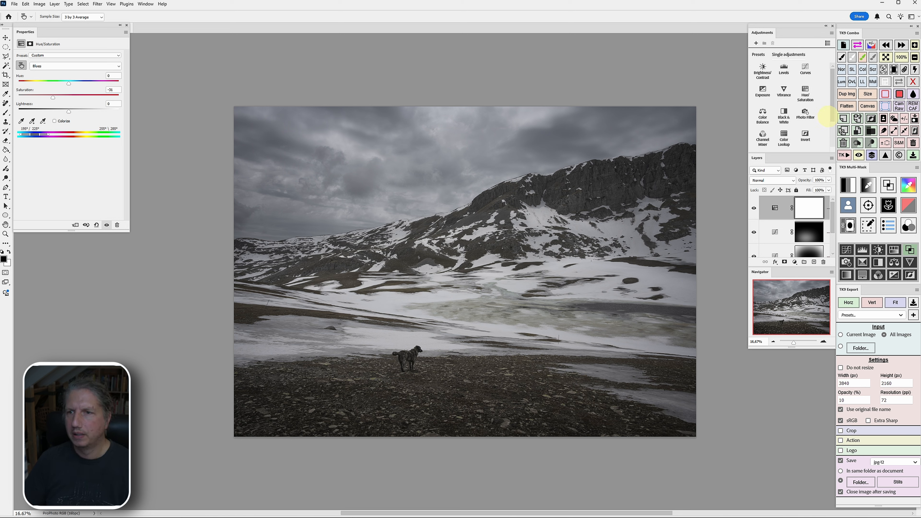
click(841, 107)
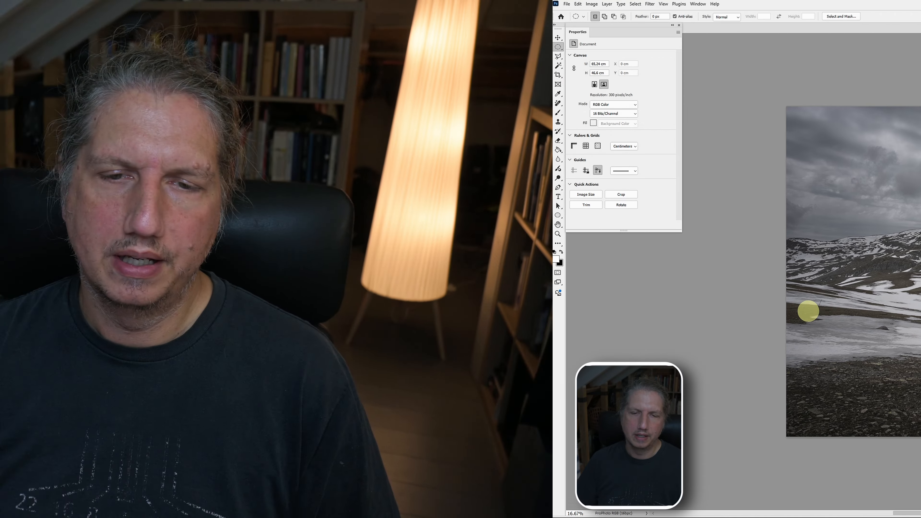
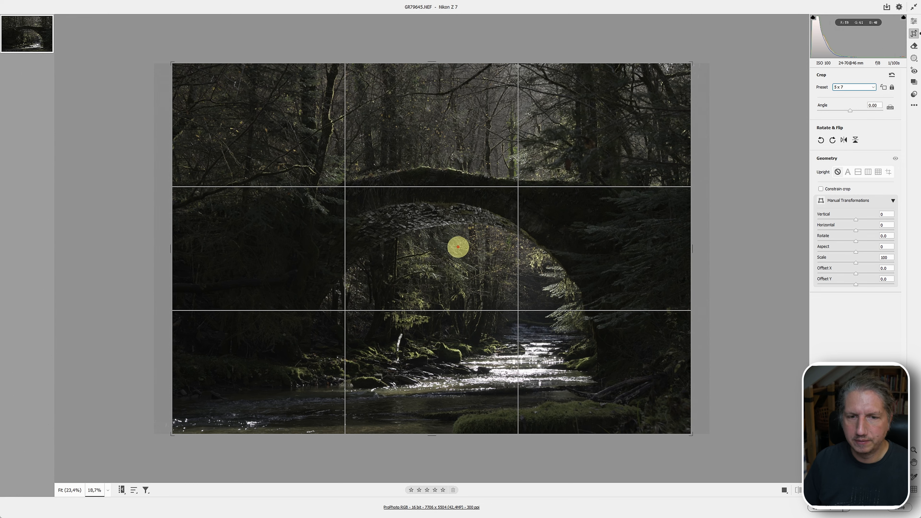
Fine-tune the horizontal framing of the 5 x 7 crop on the forest bridge photo and apply the crop.
mouse_move(461, 245)
mouse_down()
mouse_move(474, 245)
mouse_move(446, 251)
mouse_move(489, 249)
mouse_move(458, 253)
mouse_up()
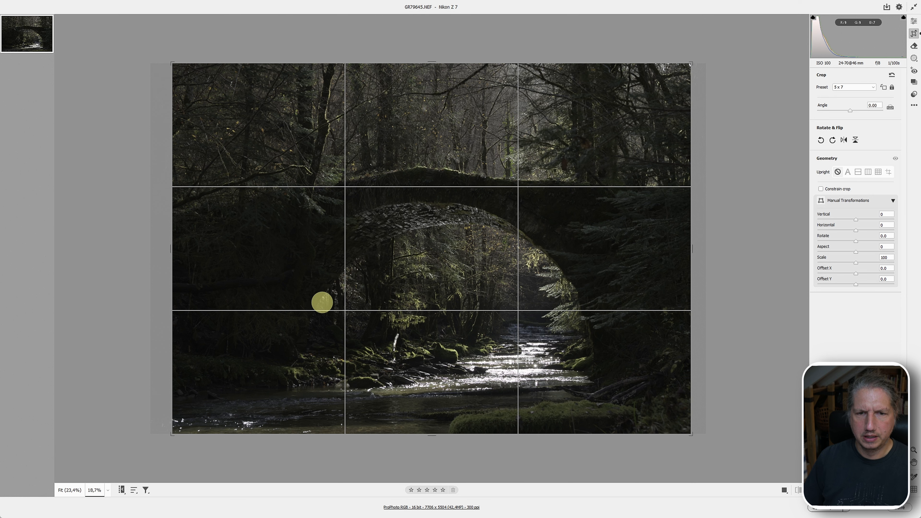
drag(477, 221, 481, 223)
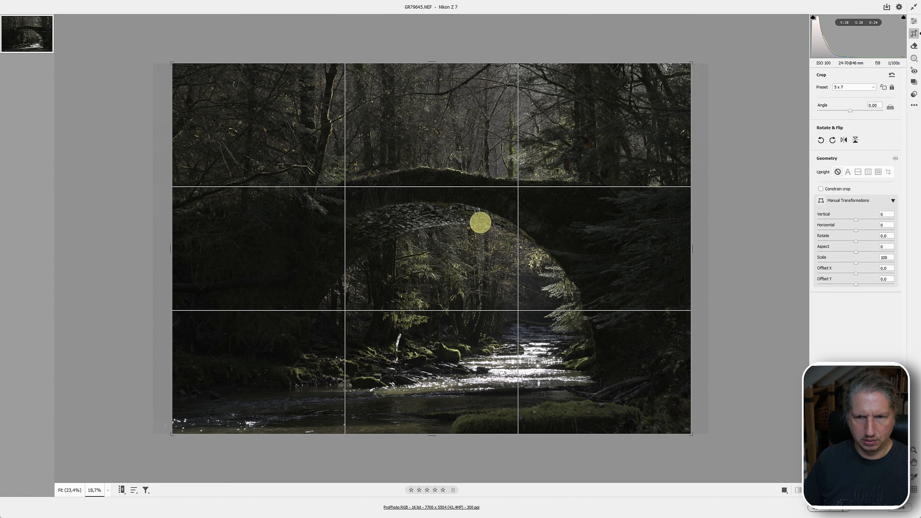
key(Return)
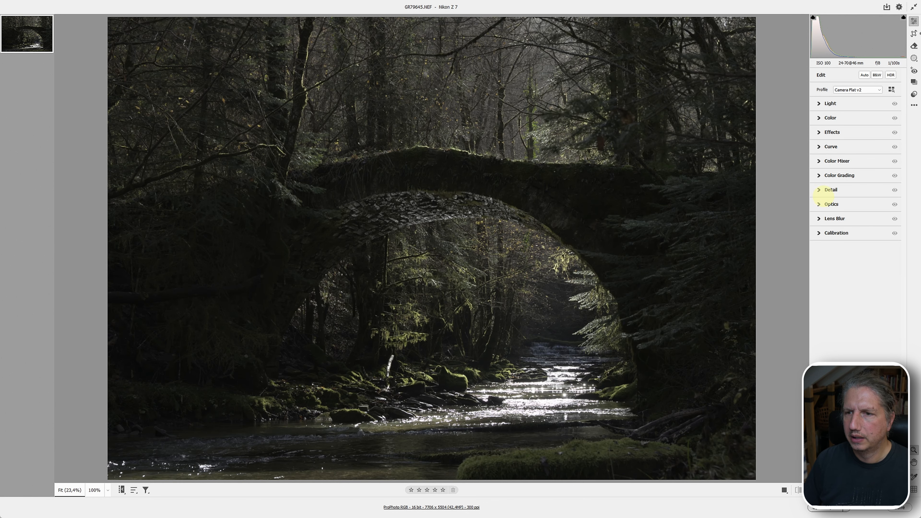
Set the bridge photo's sharpening to 50 and check the detail of the stonework and trees at 100%.
click(818, 190)
click(425, 213)
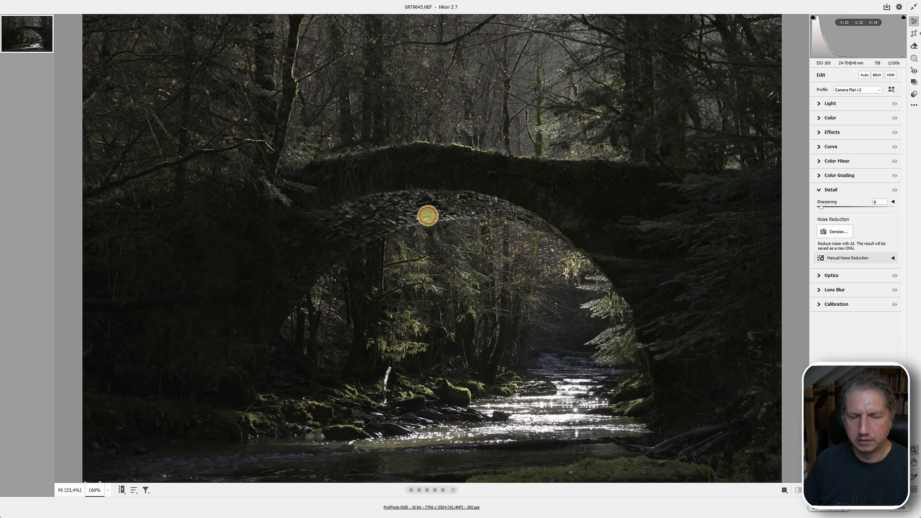
drag(821, 207, 841, 208)
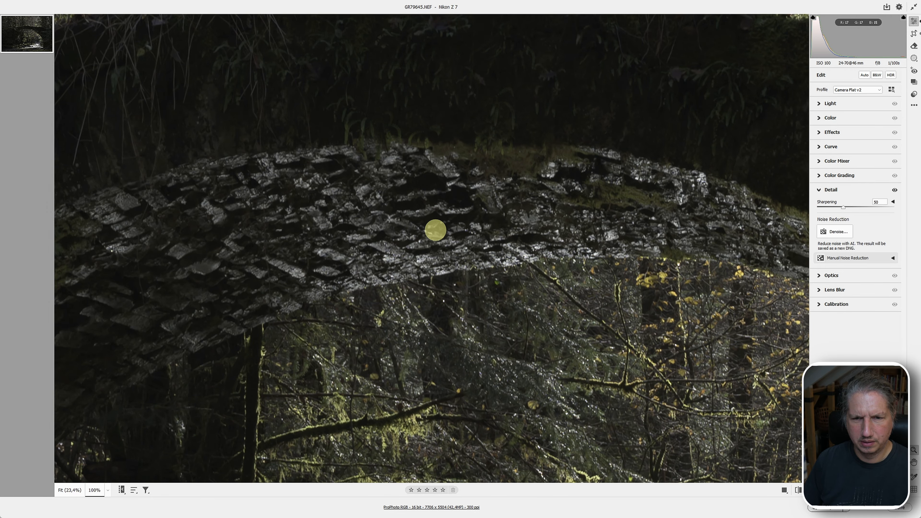
click(433, 228)
click(465, 130)
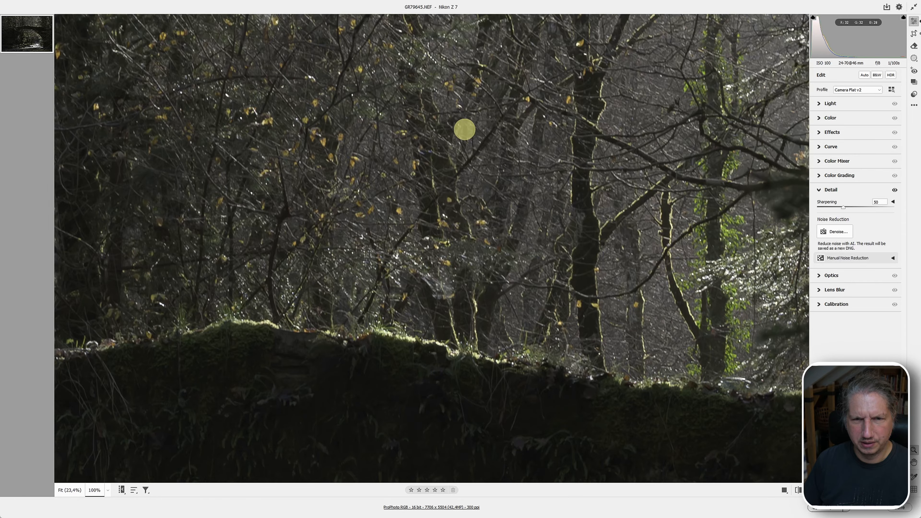
click(432, 197)
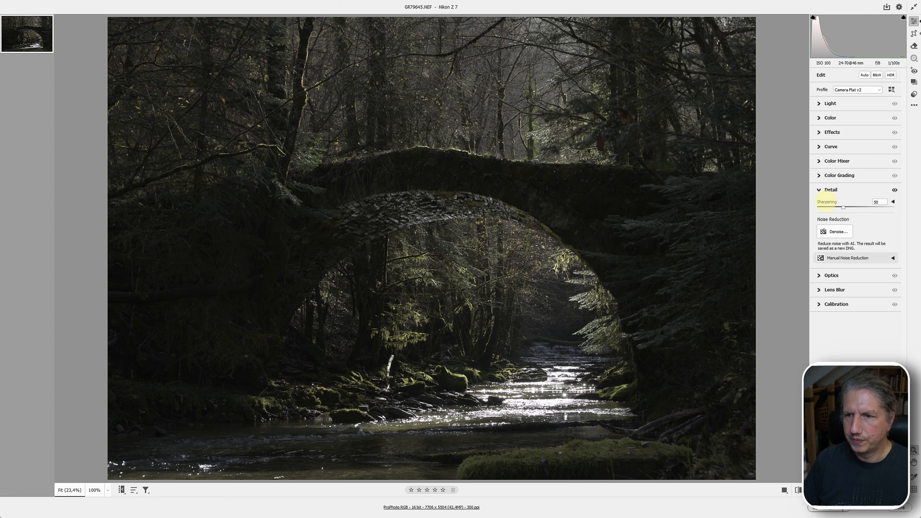
Remove the bright branch on the riverbank below the arch with a size 4 Generative AI Remove brush, and turn Generative AI off.
click(818, 190)
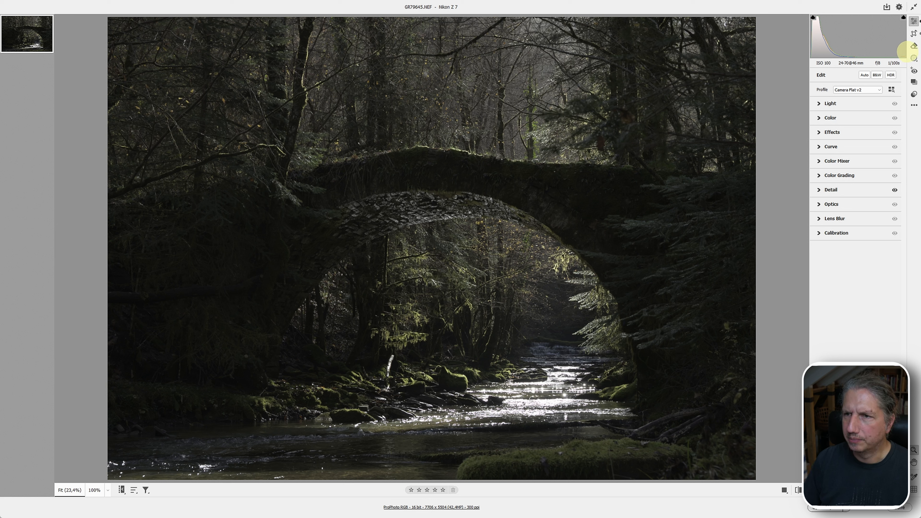
click(914, 46)
click(820, 105)
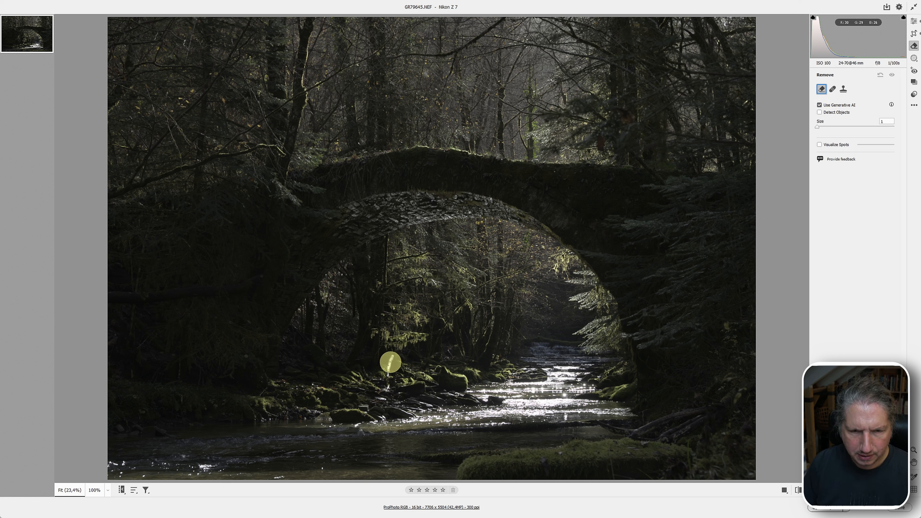
key(bracketright)
key(bracketright)
key(bracketright)
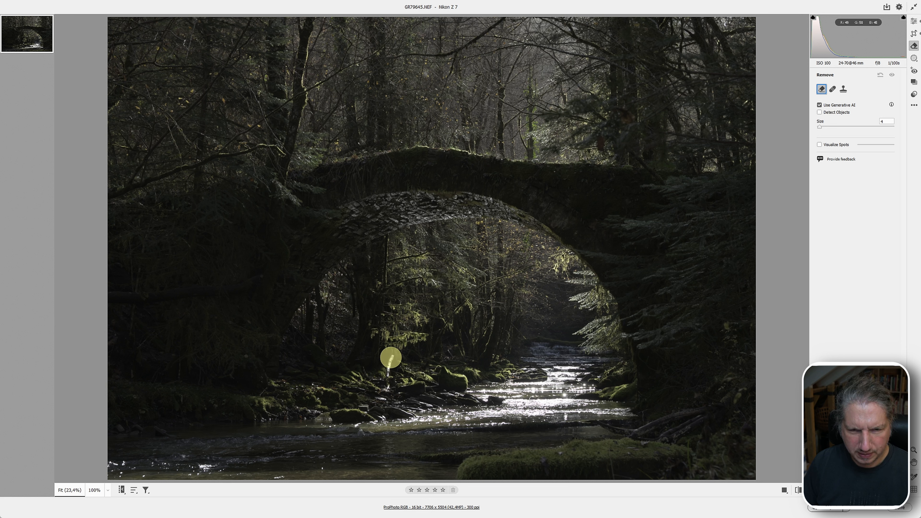
drag(392, 356, 388, 388)
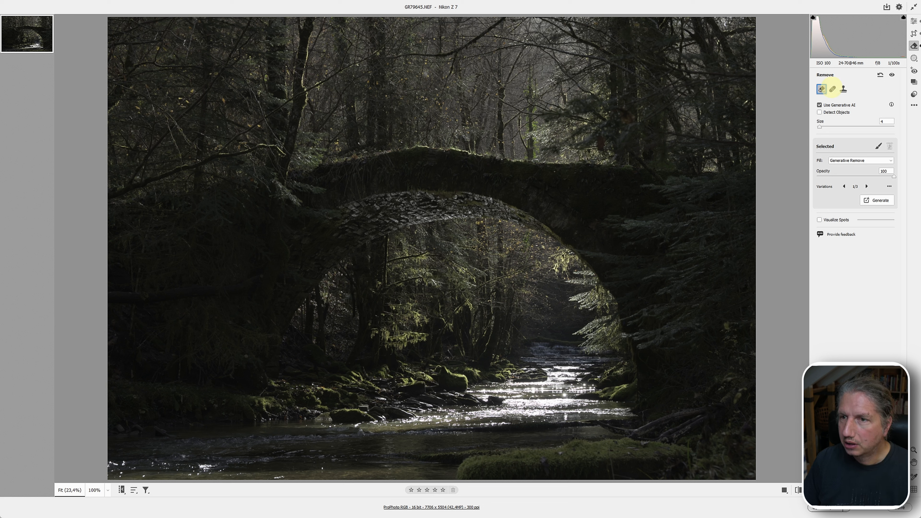
click(819, 105)
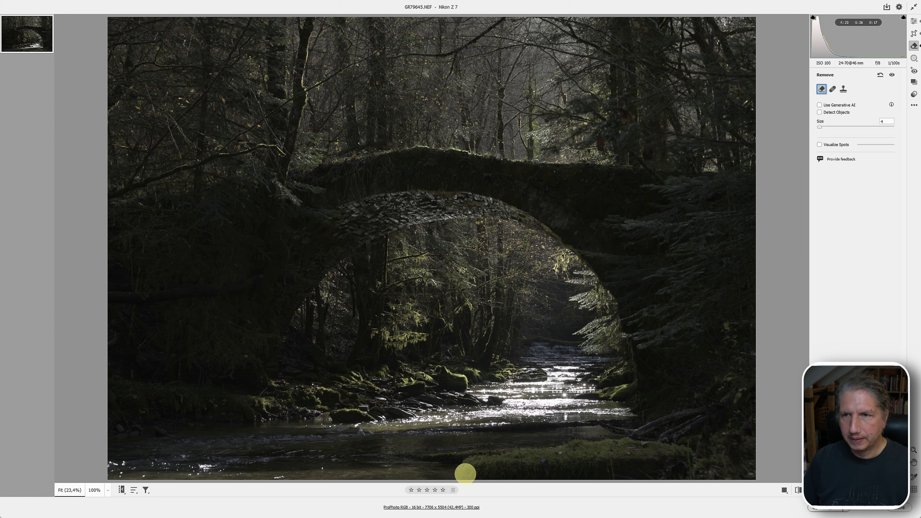
click(913, 21)
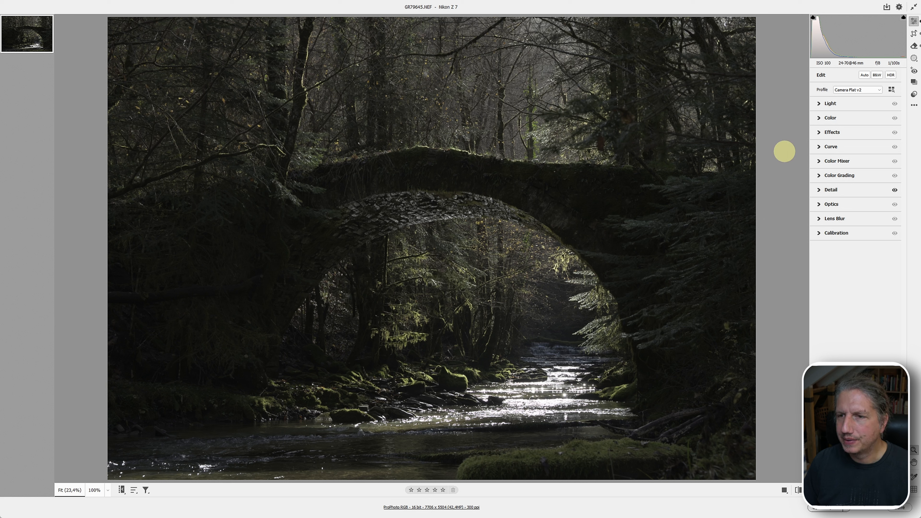
Shape a contrast curve with a shadow point at input 51, output 32 and a highlight point at input 155, output 191.
click(814, 146)
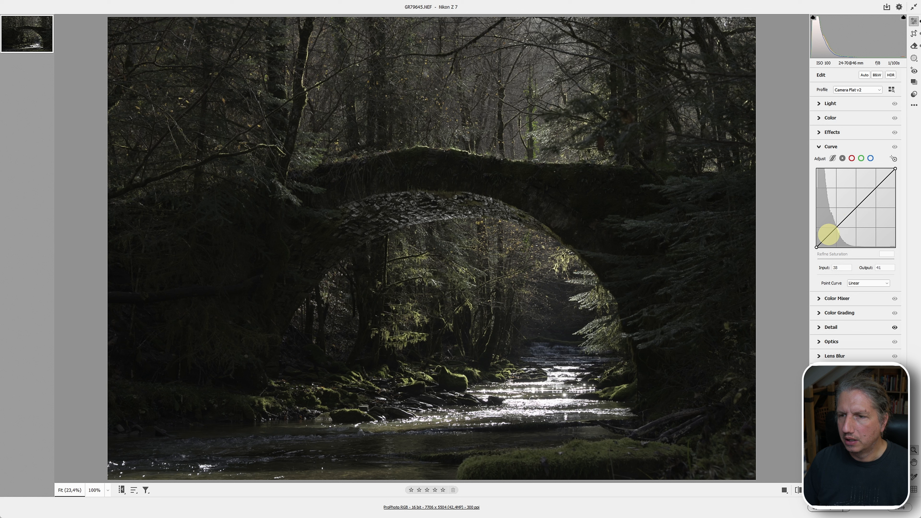
drag(829, 234, 829, 239)
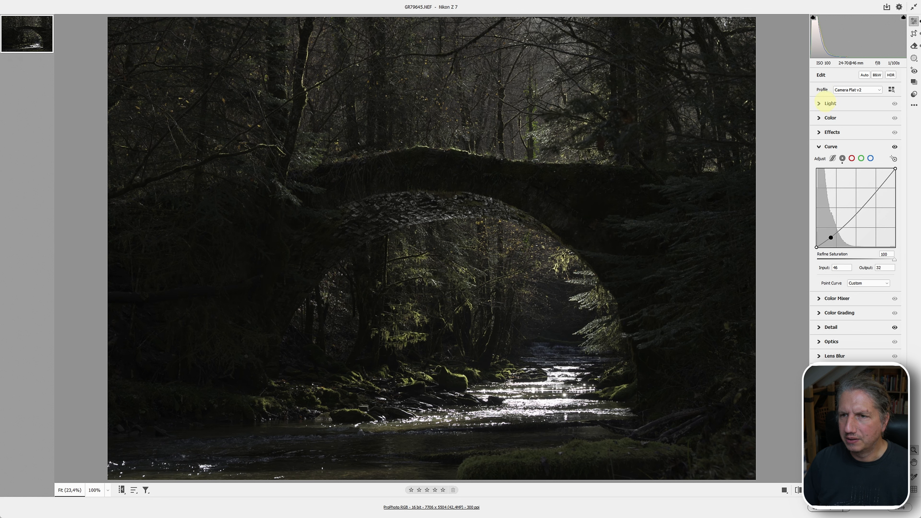
click(822, 103)
click(821, 103)
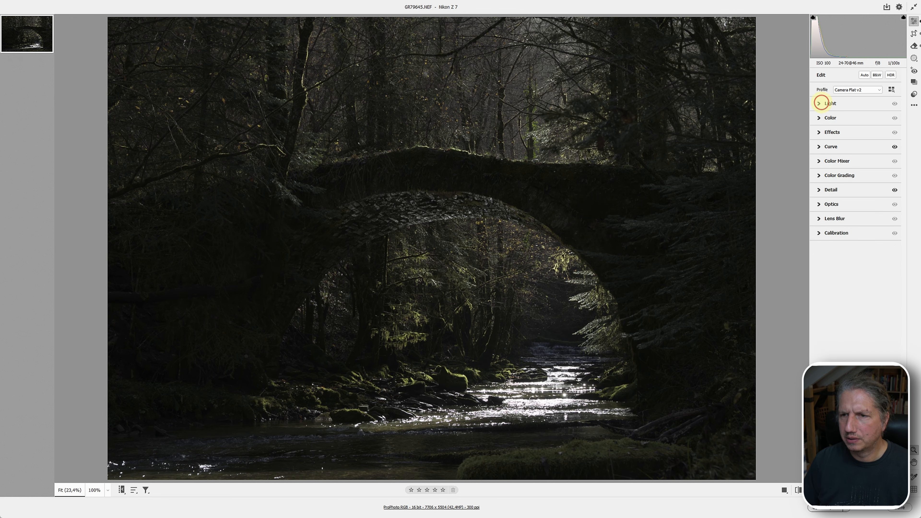
click(820, 146)
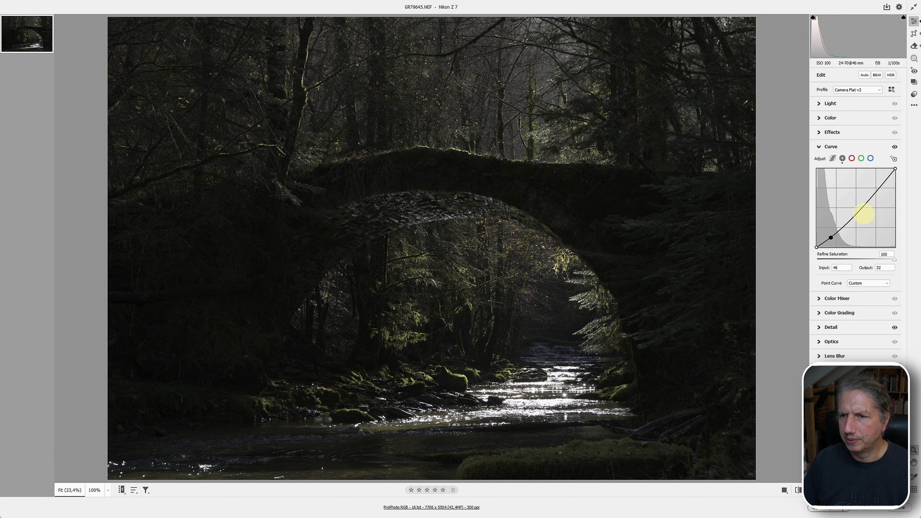
drag(876, 195, 864, 189)
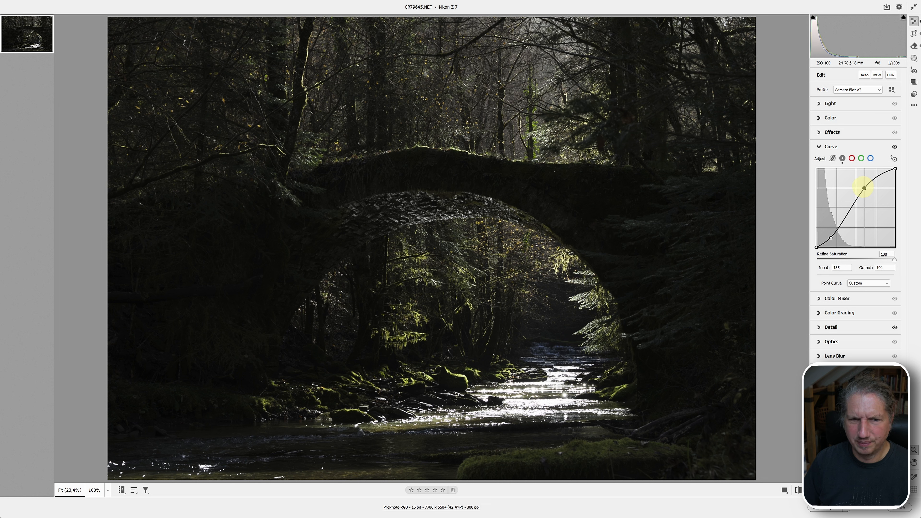
click(830, 238)
drag(831, 238, 832, 237)
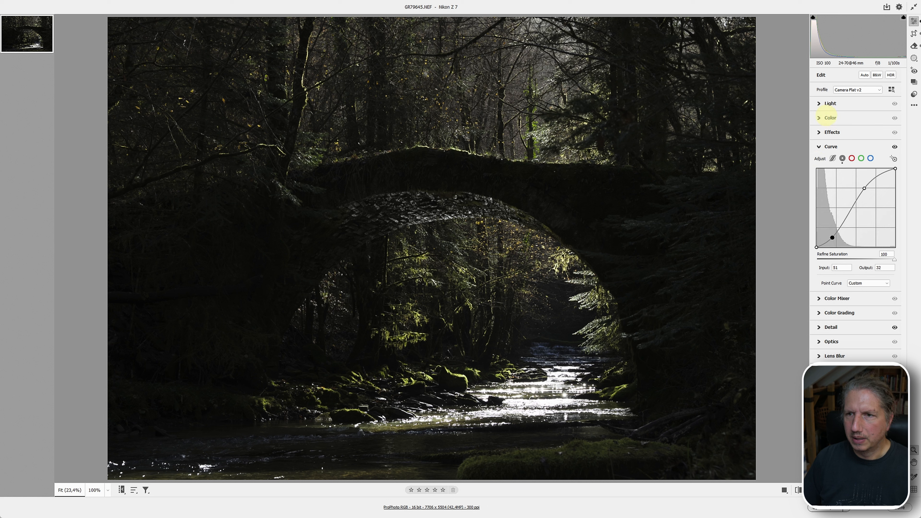
Set the photo's shadows to +30, exposure to +0.65, highlights to -20 and blacks to +7.
click(820, 103)
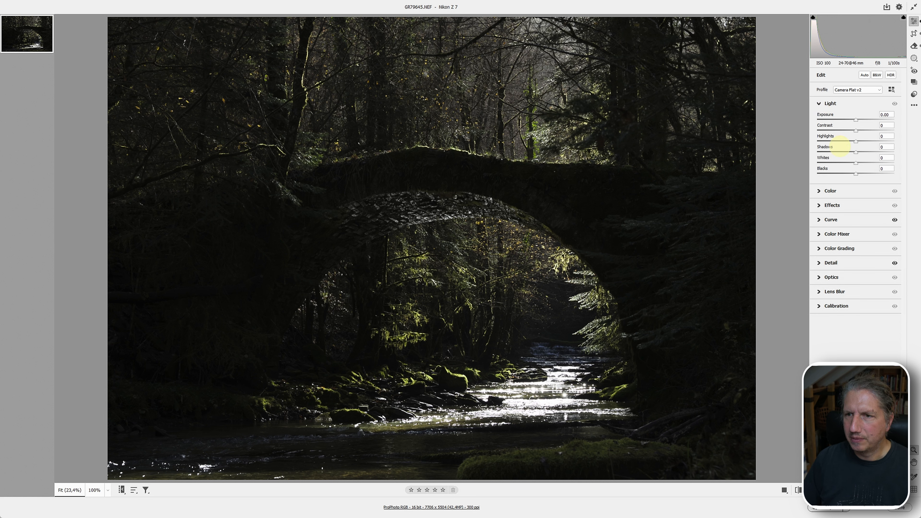
mouse_move(856, 152)
mouse_down()
mouse_move(880, 152)
mouse_move(853, 158)
mouse_move(872, 156)
mouse_up()
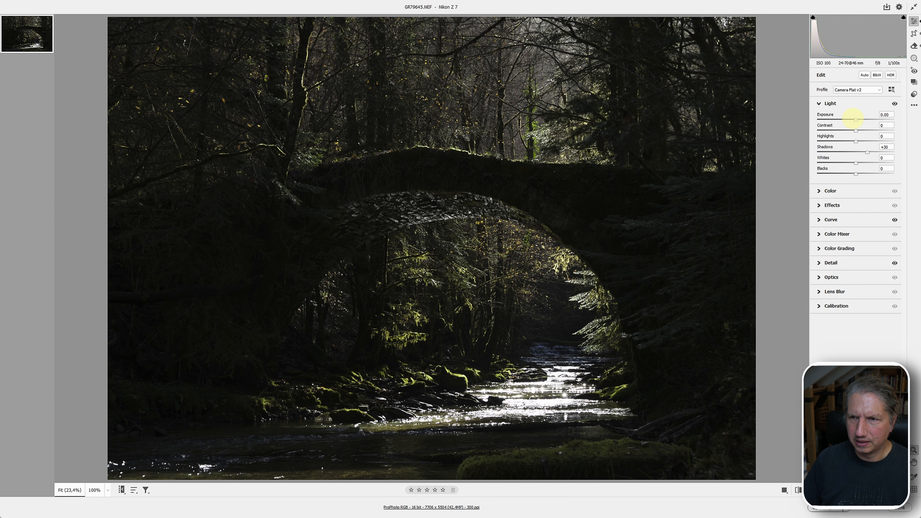
drag(855, 119, 862, 120)
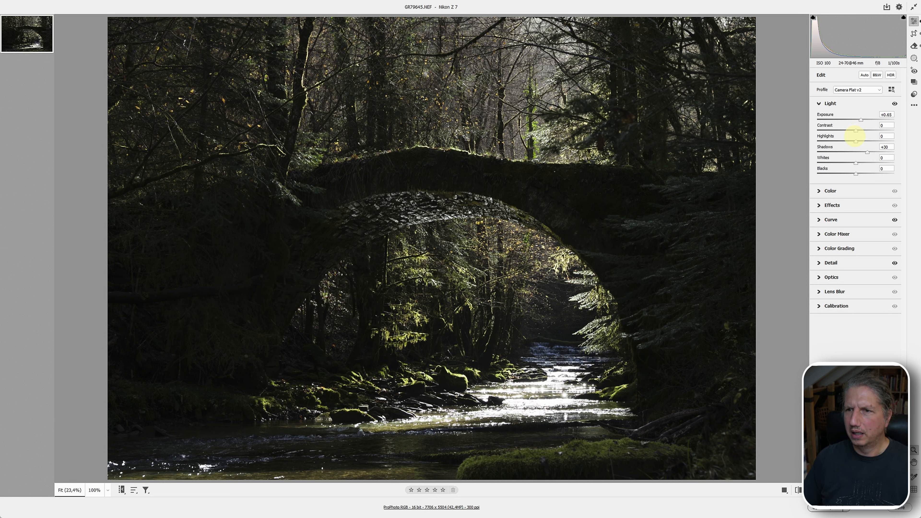
mouse_move(856, 142)
mouse_down()
mouse_move(844, 143)
mouse_move(867, 144)
mouse_move(849, 149)
mouse_up()
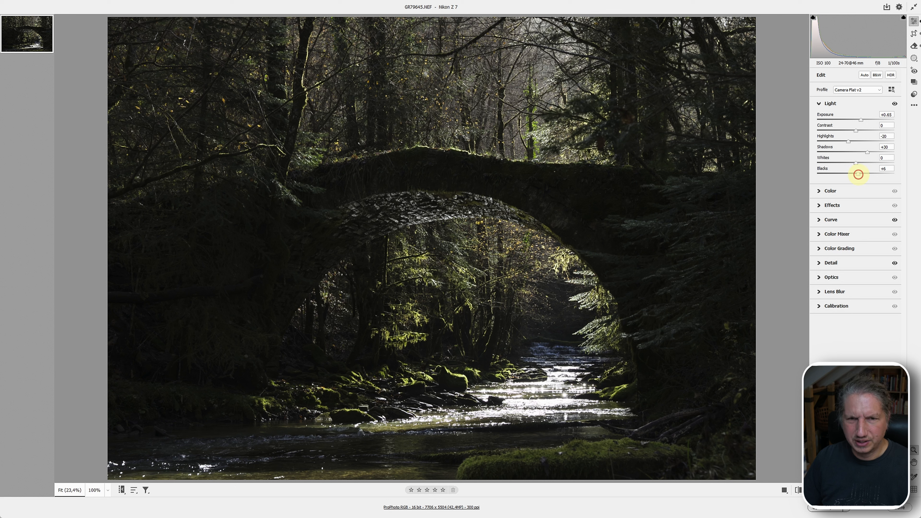
drag(862, 173, 859, 176)
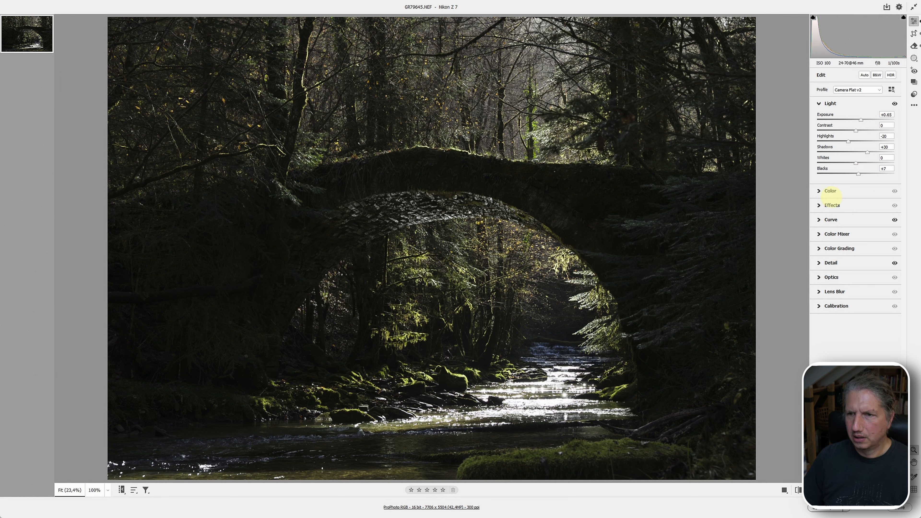
Warm the white balance to a temperature of 6250, and set vibrance to +20 and saturation to -20.
click(820, 191)
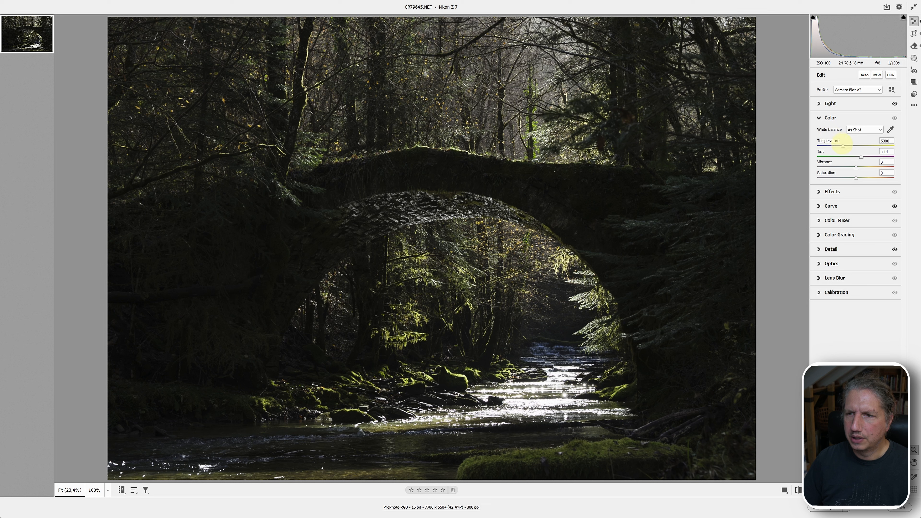
drag(843, 145, 850, 146)
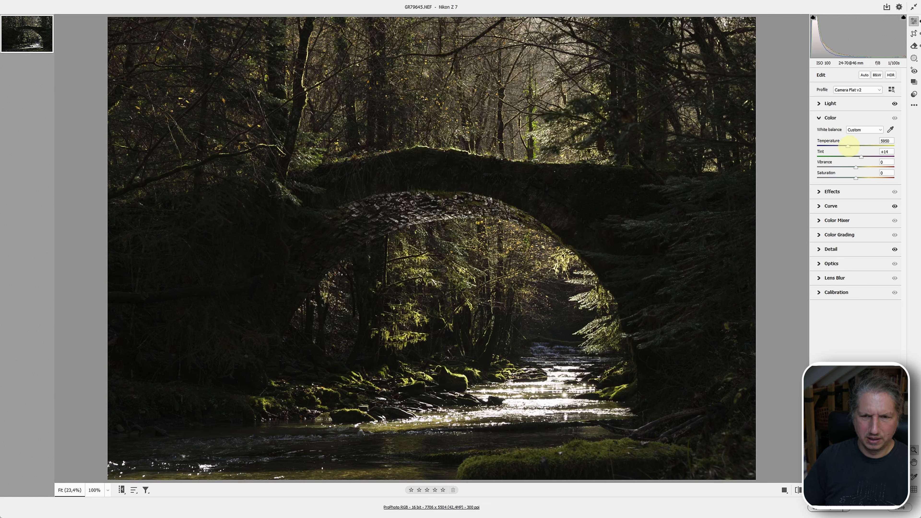
drag(856, 167, 862, 167)
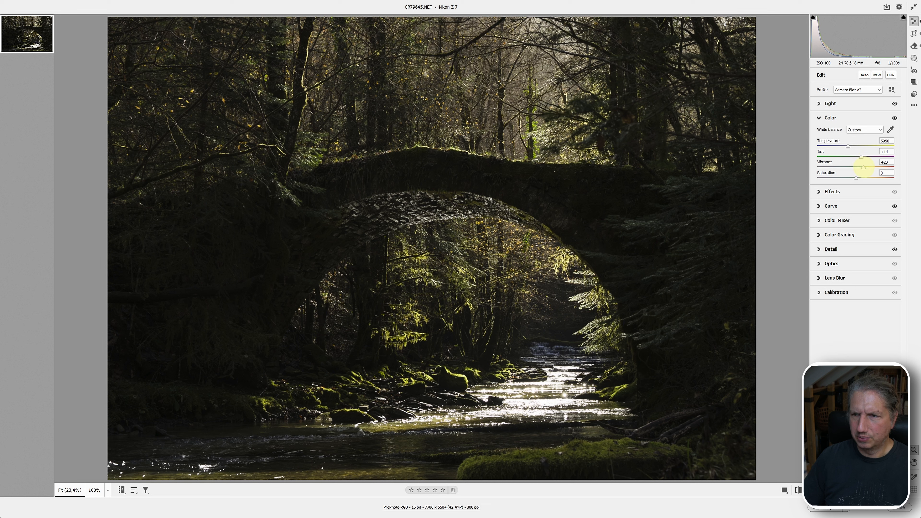
drag(856, 178, 842, 180)
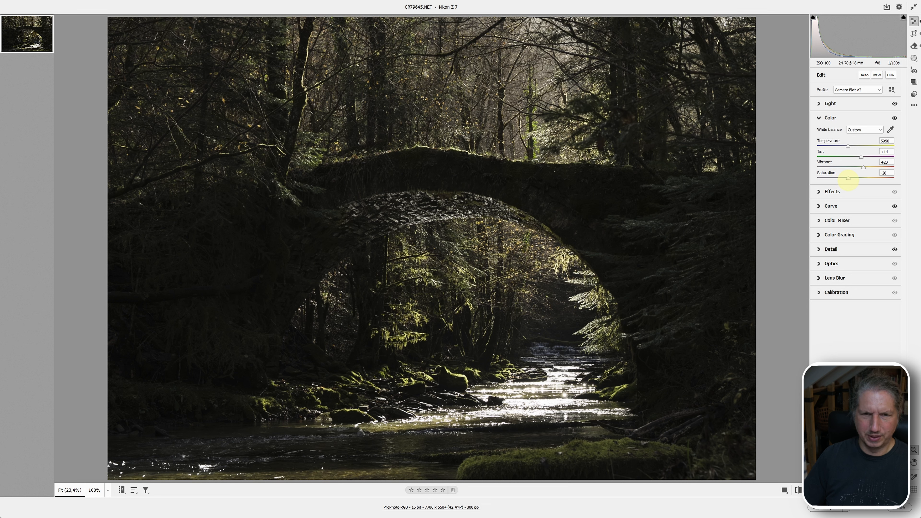
mouse_move(525, 276)
mouse_down()
mouse_move(432, 297)
mouse_move(516, 272)
mouse_up()
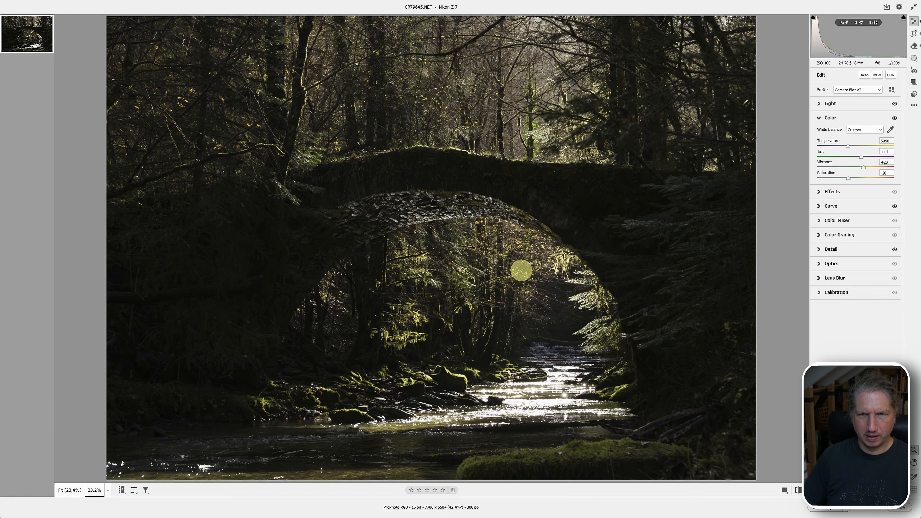
scroll(522, 270, down, 2)
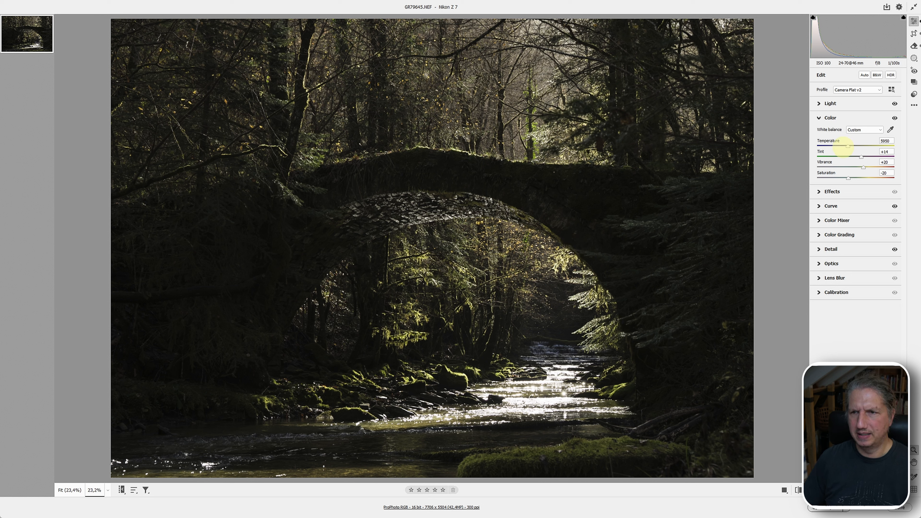
drag(848, 146, 846, 145)
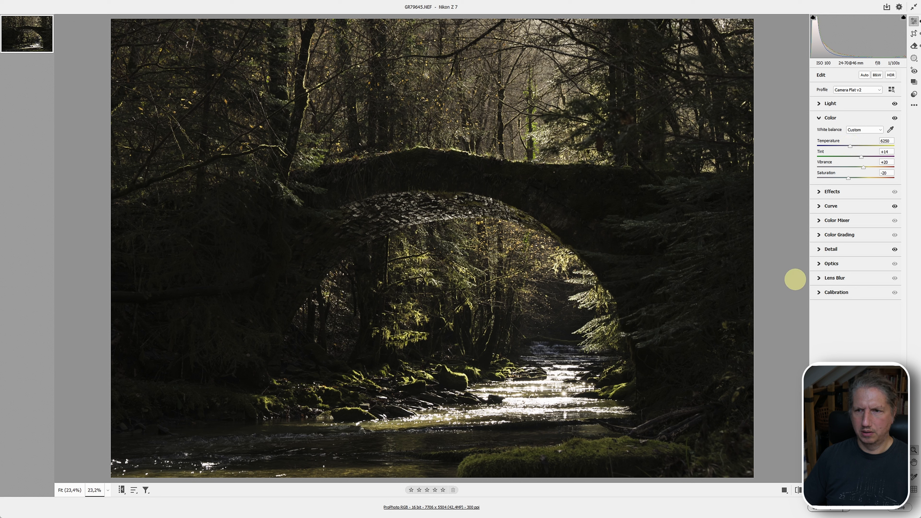
Color grade the highlights to hue 225, saturation 42, and the midtones to hue 230, saturation 27.
click(819, 235)
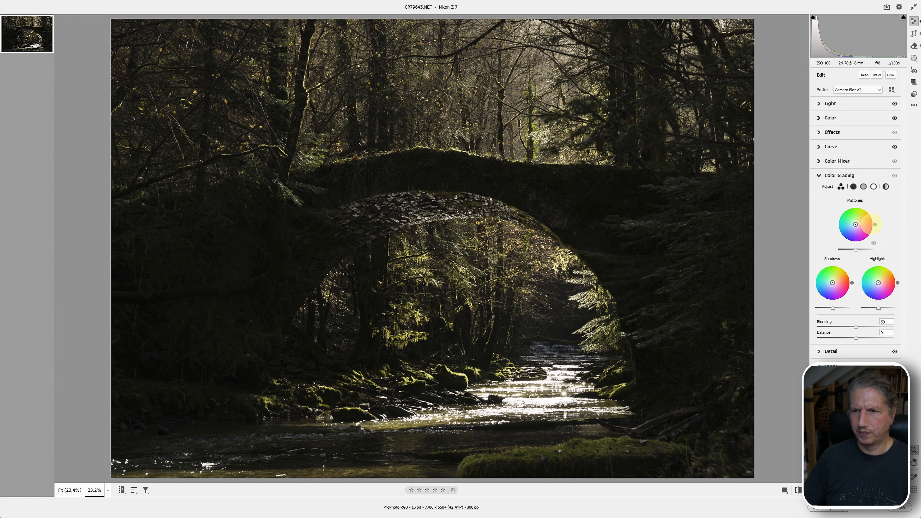
click(873, 187)
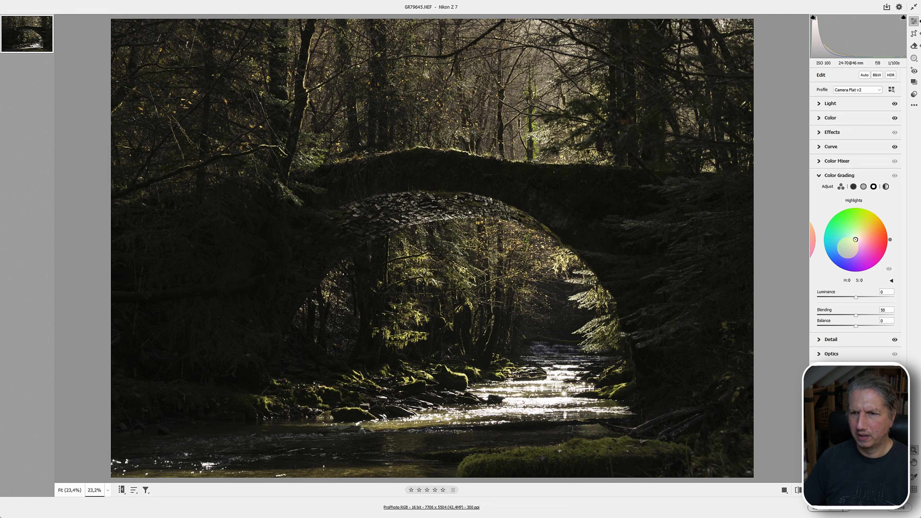
drag(890, 239, 833, 265)
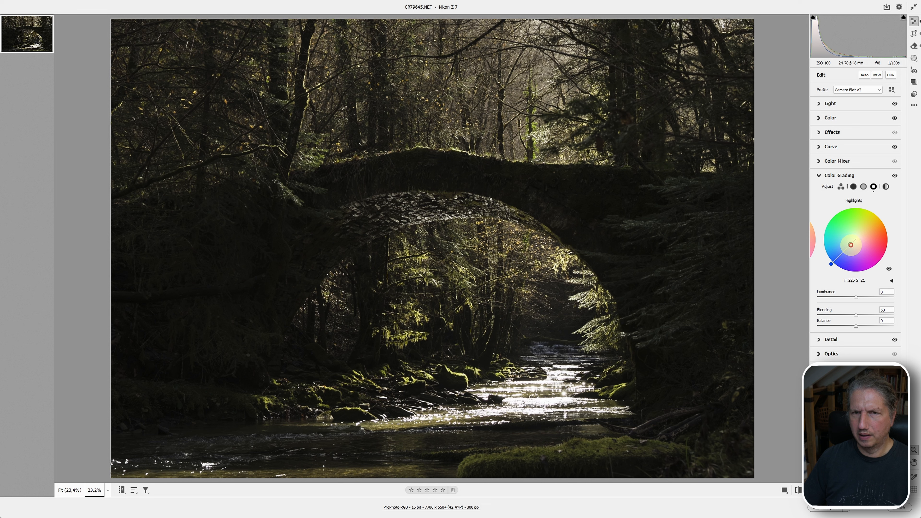
drag(855, 239, 850, 245)
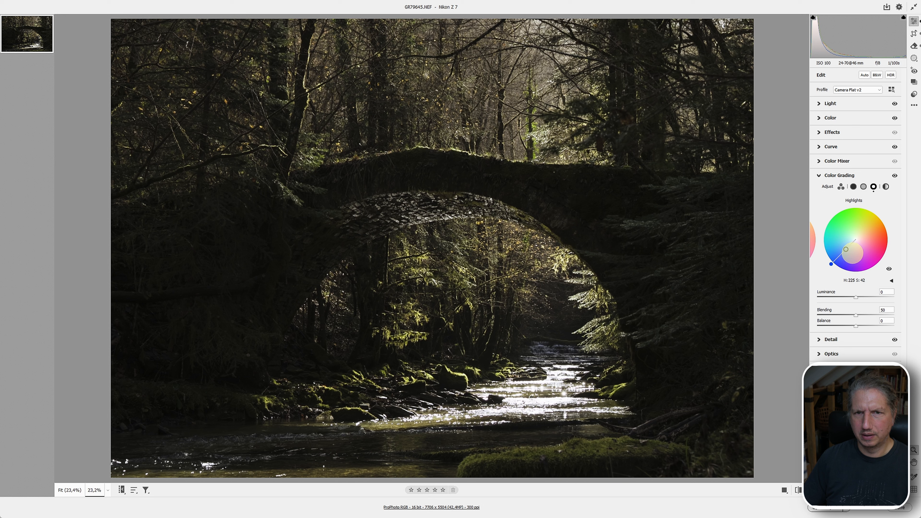
click(863, 186)
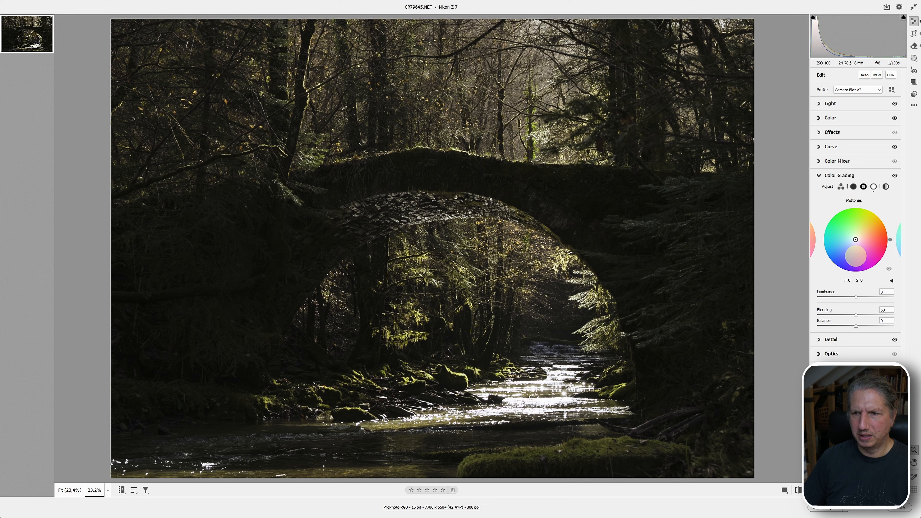
drag(851, 244, 849, 247)
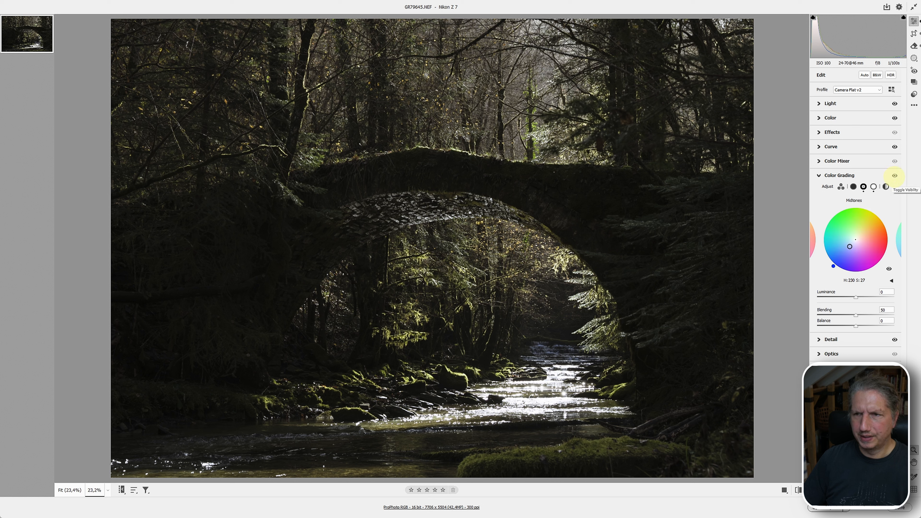
Compare the bridge photo with and without the color grading.
click(895, 176)
click(894, 175)
click(895, 176)
click(895, 176)
click(895, 176)
click(894, 175)
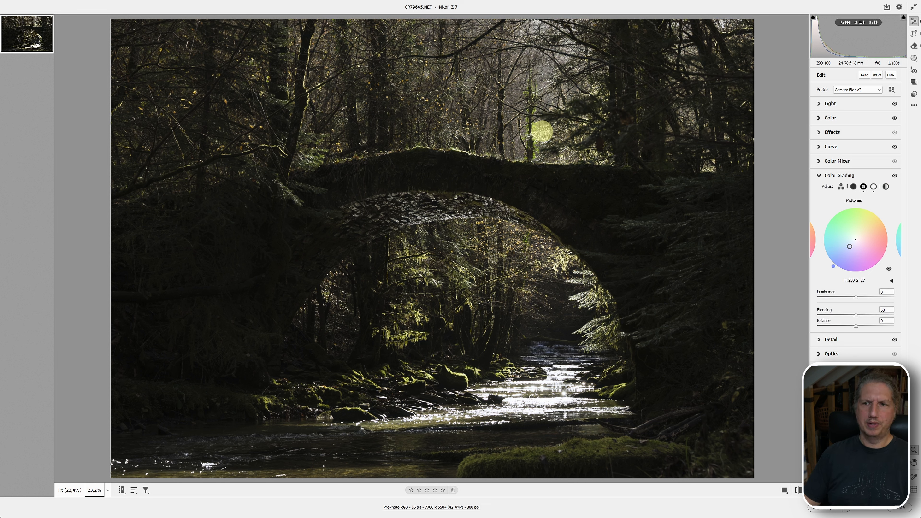
Set the white balance temperature to 6750 and compare the photo with and without the color adjustments.
click(821, 117)
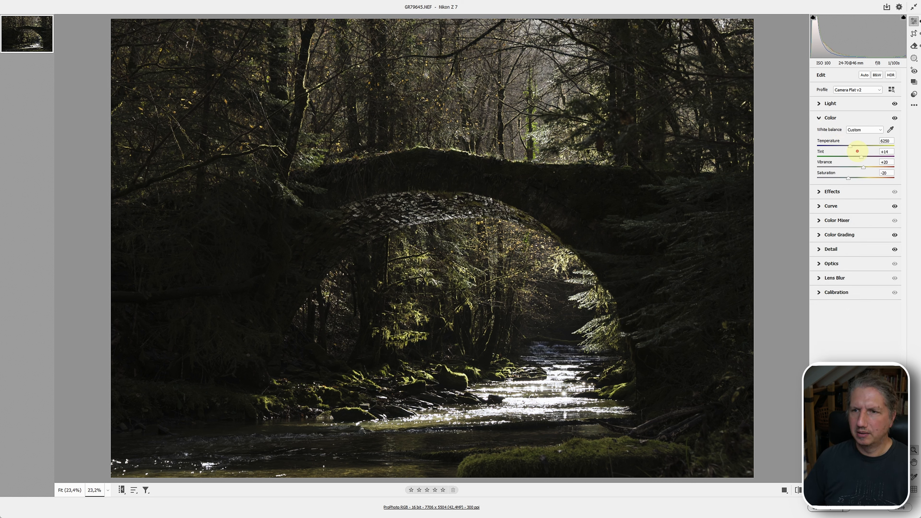
drag(849, 146, 853, 146)
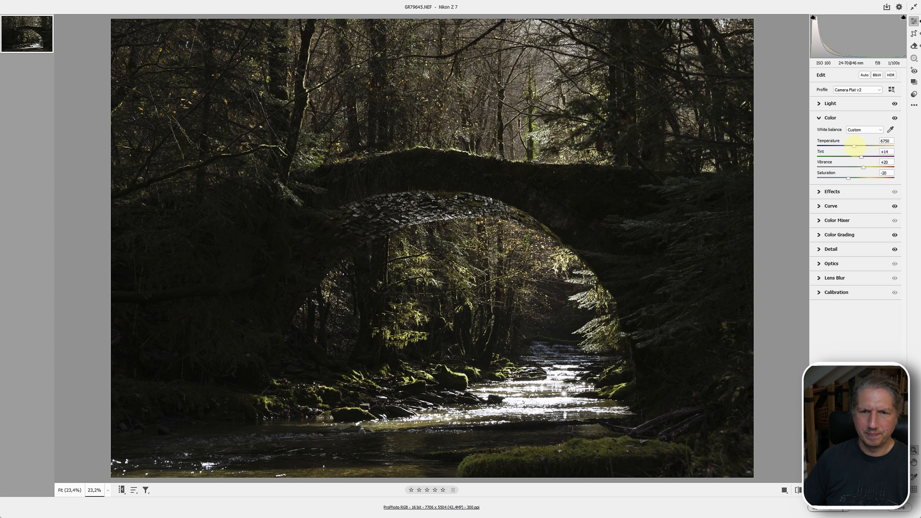
click(894, 118)
click(895, 118)
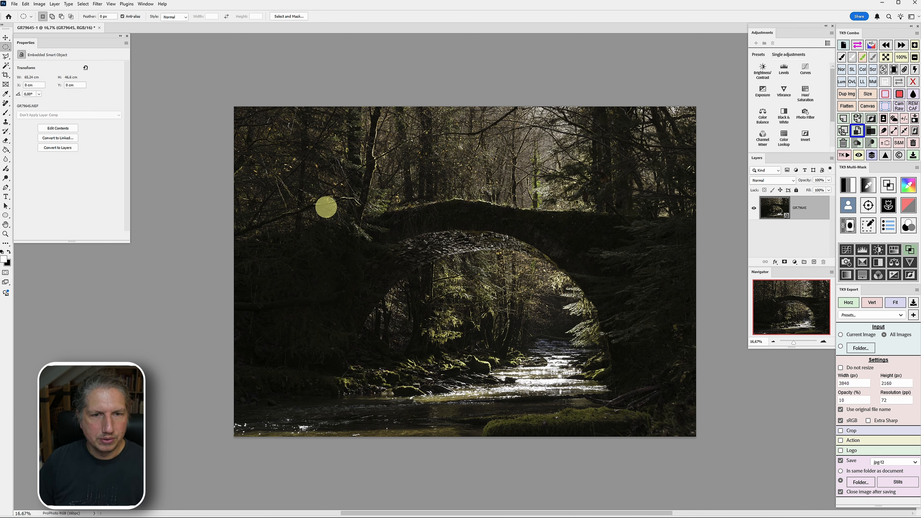
Select a wide ellipse around the bridge arch and brighten it with a Curves adjustment, raising the midtones to an output of 153.
drag(247, 180, 685, 380)
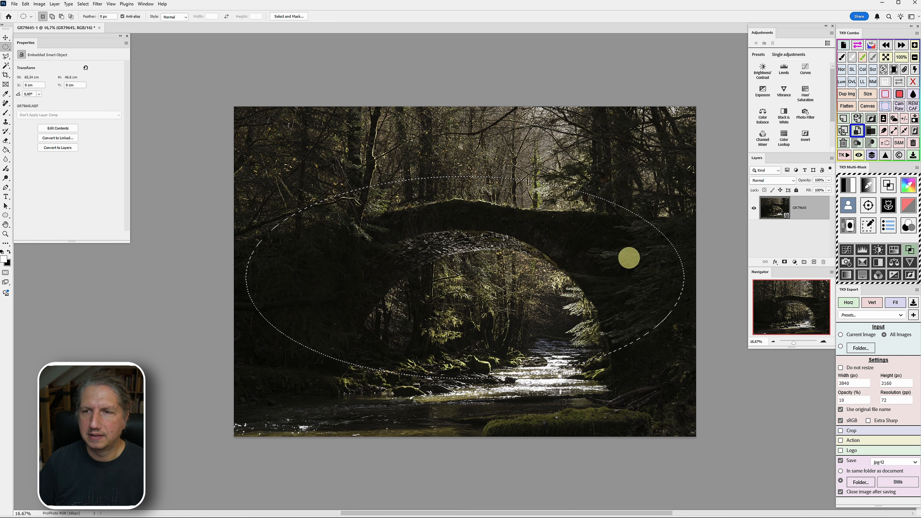
click(804, 69)
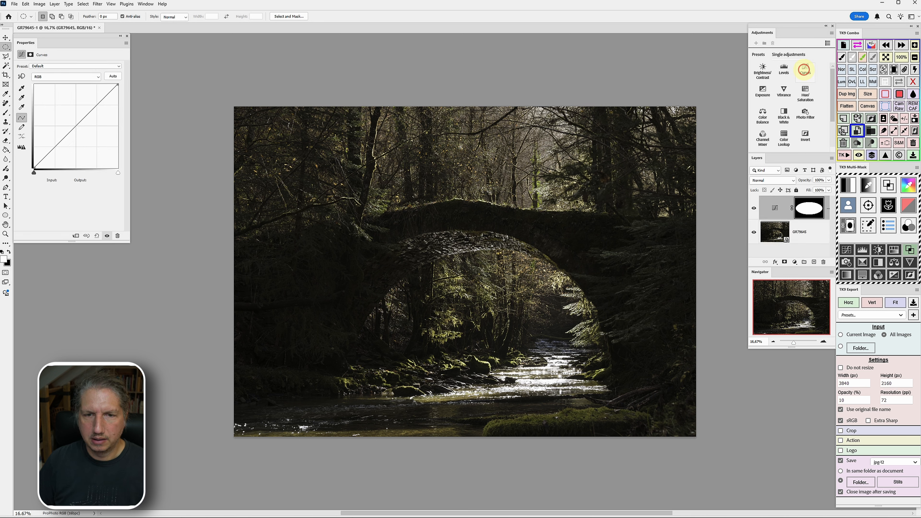
drag(75, 128, 69, 118)
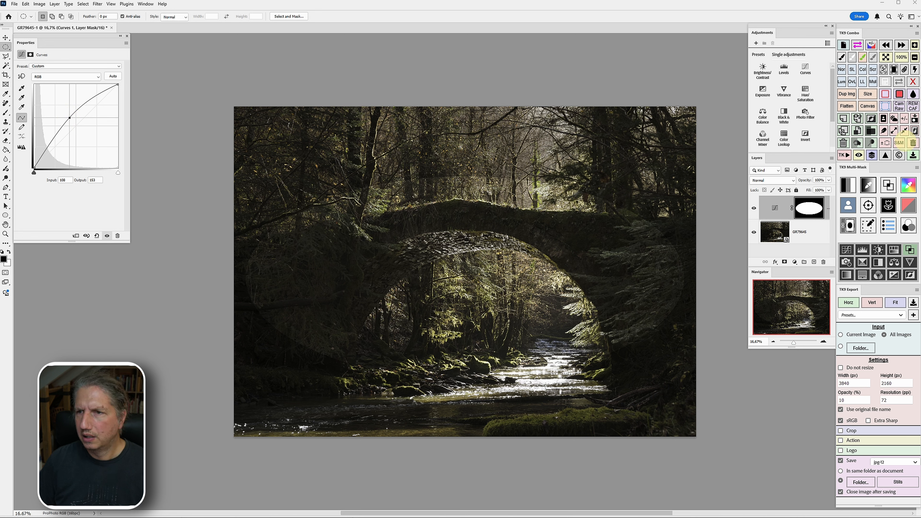
Soften the elliptical Curves layer mask with a Gaussian Blur of 1000 pixels radius.
click(913, 93)
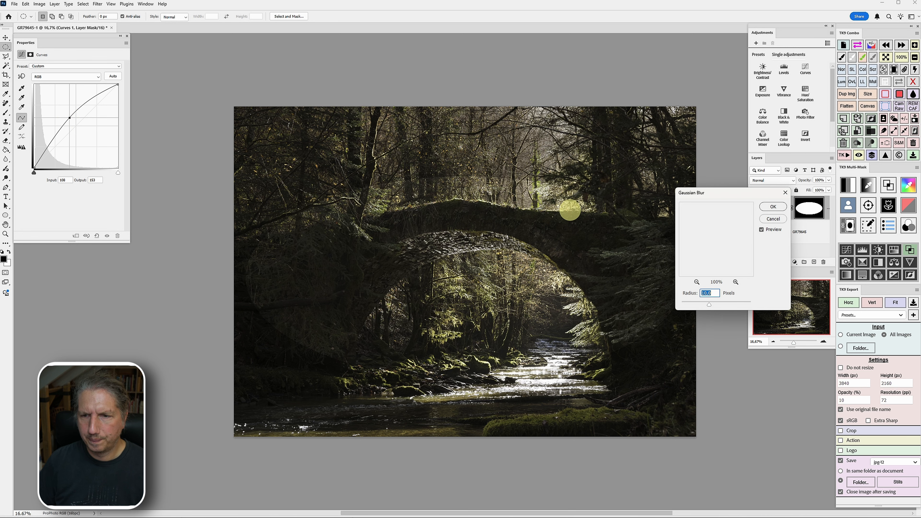
drag(709, 305, 769, 305)
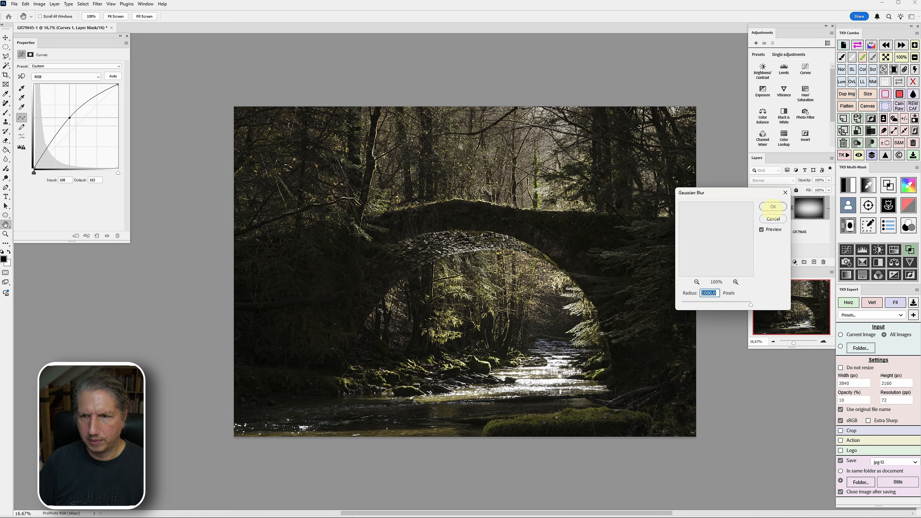
click(773, 207)
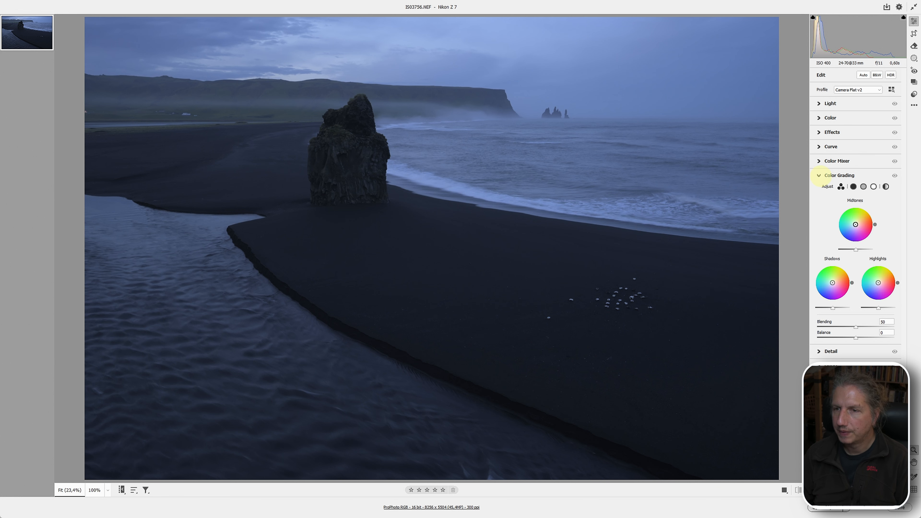
Crop the black beach photo to a 5 x 7 ratio, placing the rock stack near the first vertical third line.
click(820, 176)
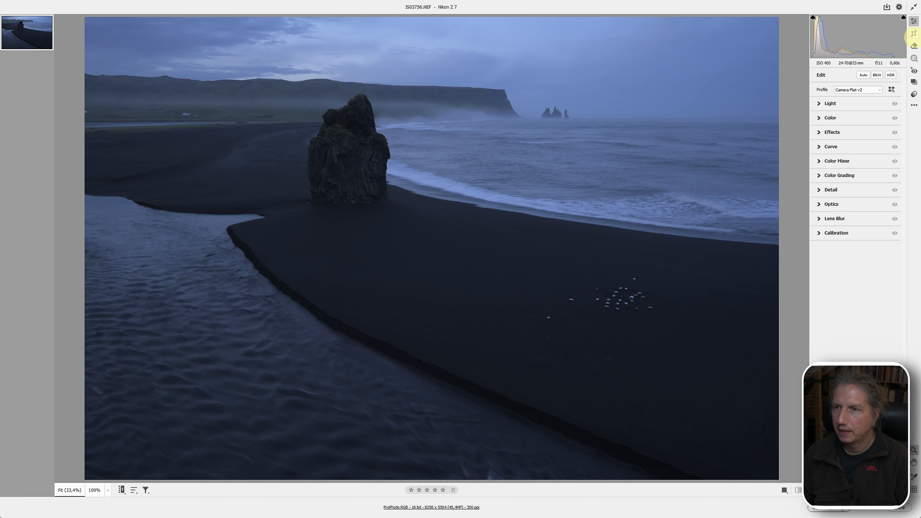
click(914, 33)
click(856, 87)
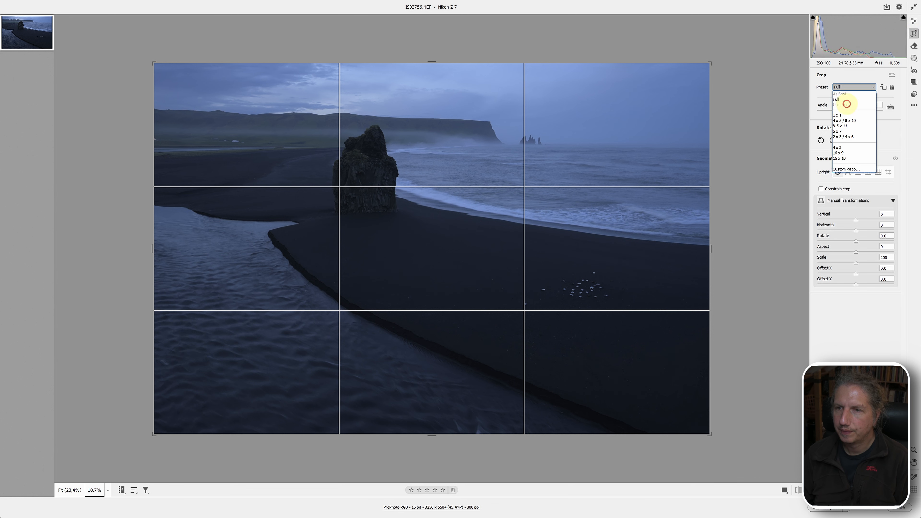
click(842, 127)
drag(487, 278, 466, 285)
drag(528, 267, 489, 267)
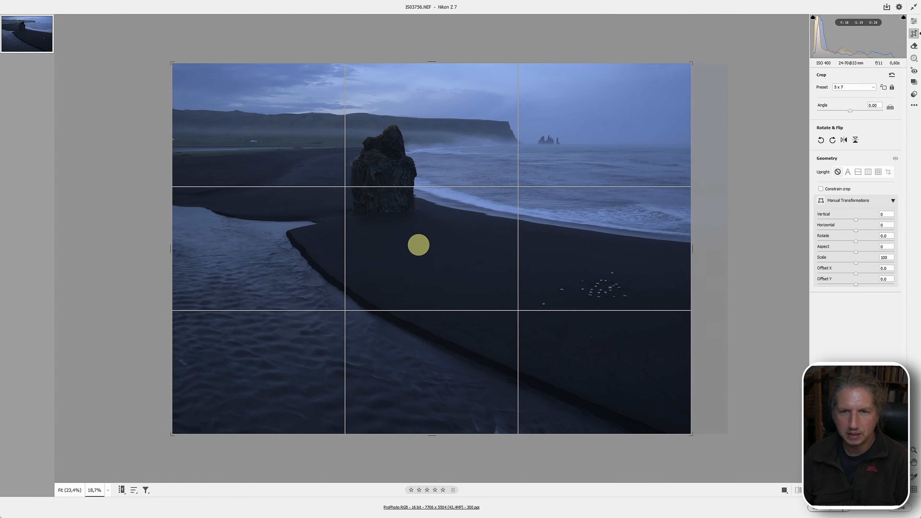
drag(412, 245, 410, 246)
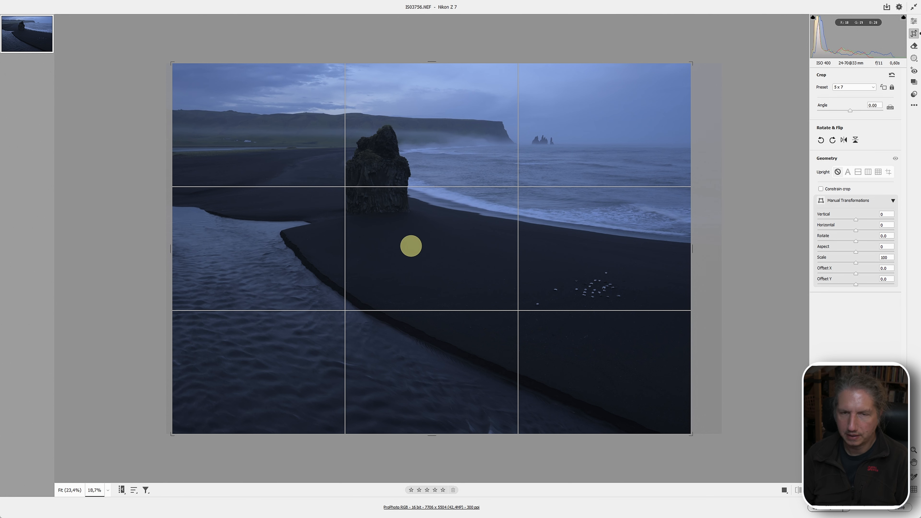
key(Return)
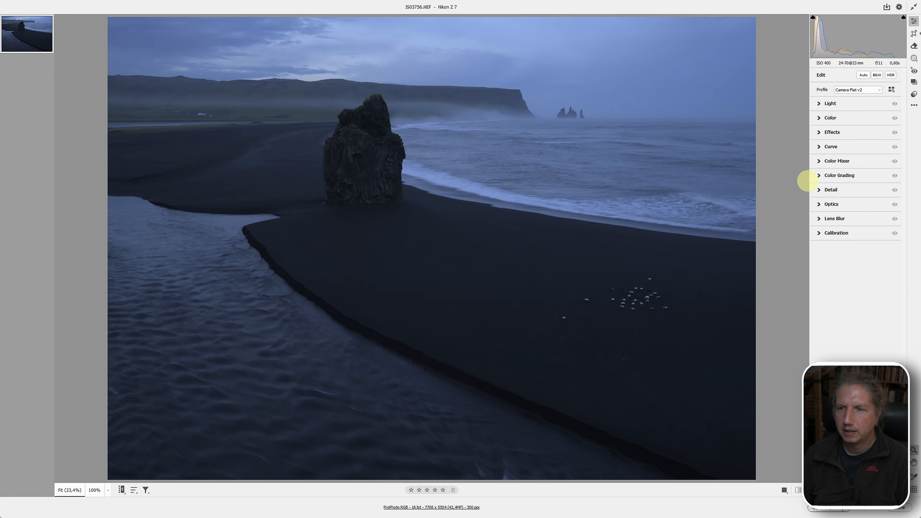
Inspect the rock stack and the misty cliffs at full size, and set the sharpening to 30.
click(819, 189)
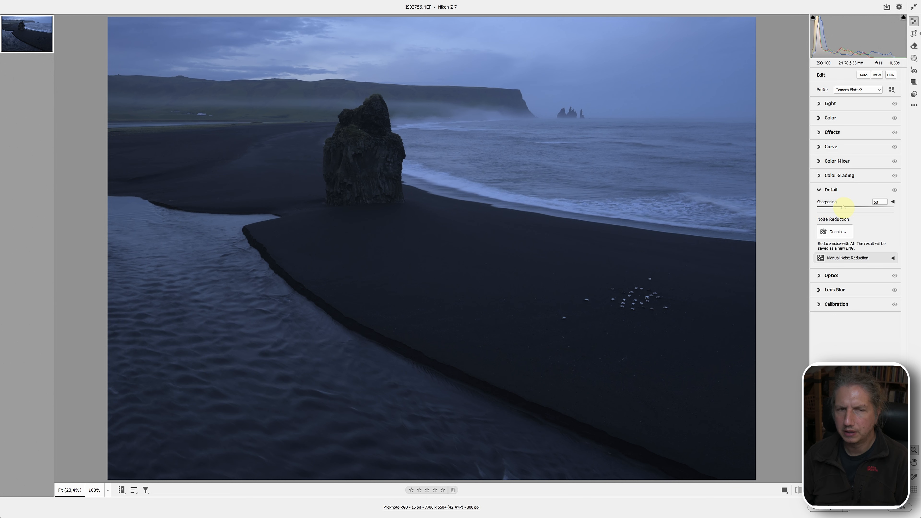
click(359, 136)
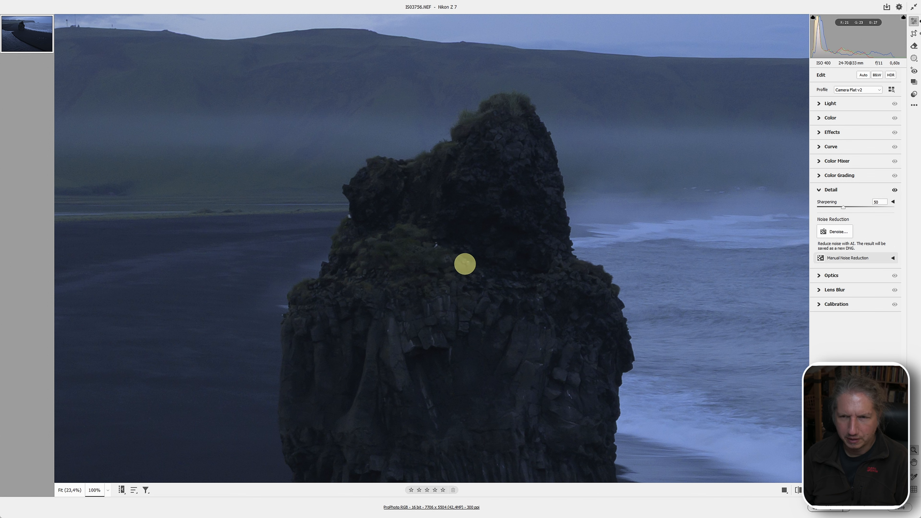
click(504, 270)
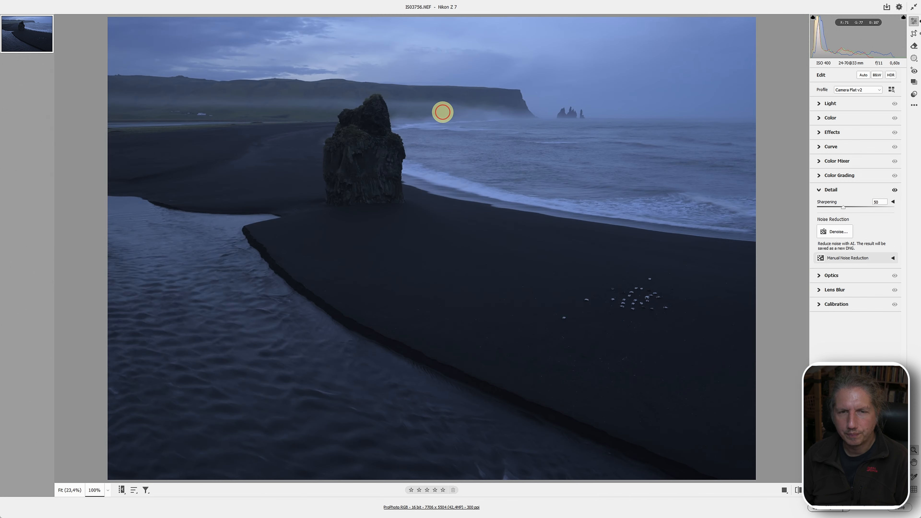
click(442, 112)
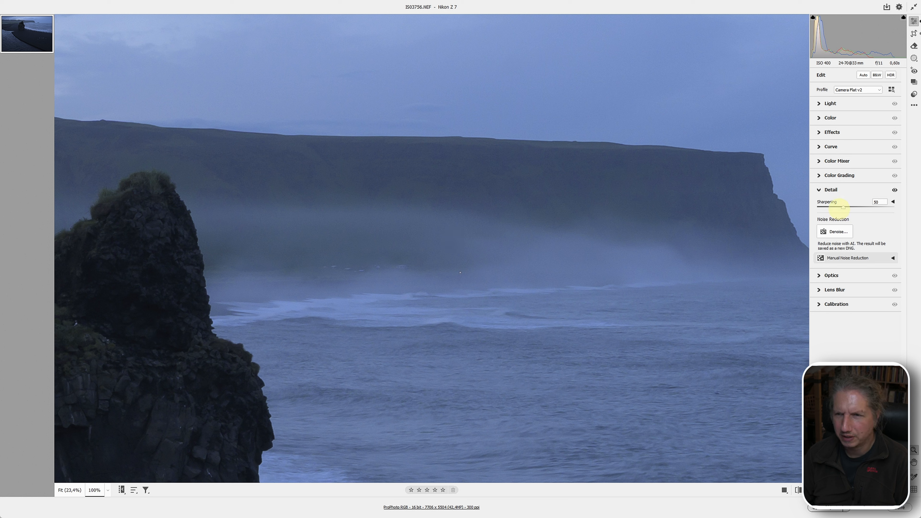
drag(843, 206, 836, 206)
click(441, 232)
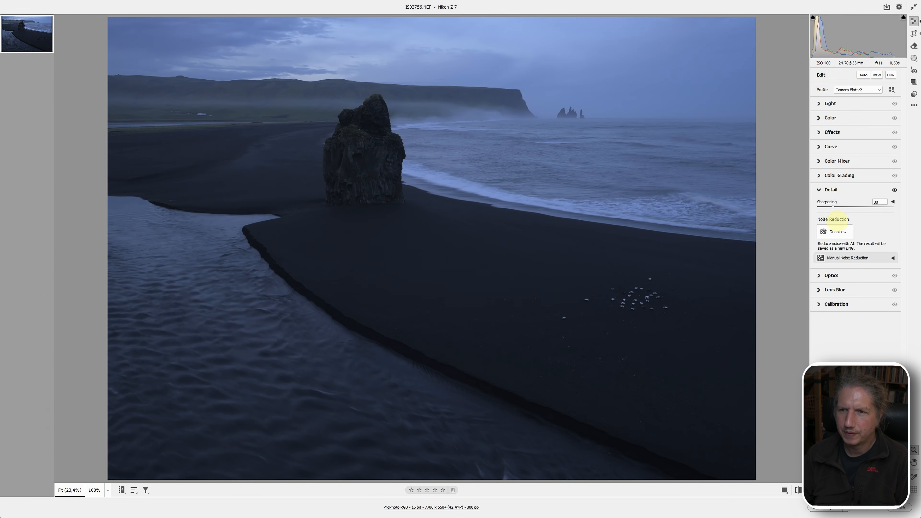
click(820, 189)
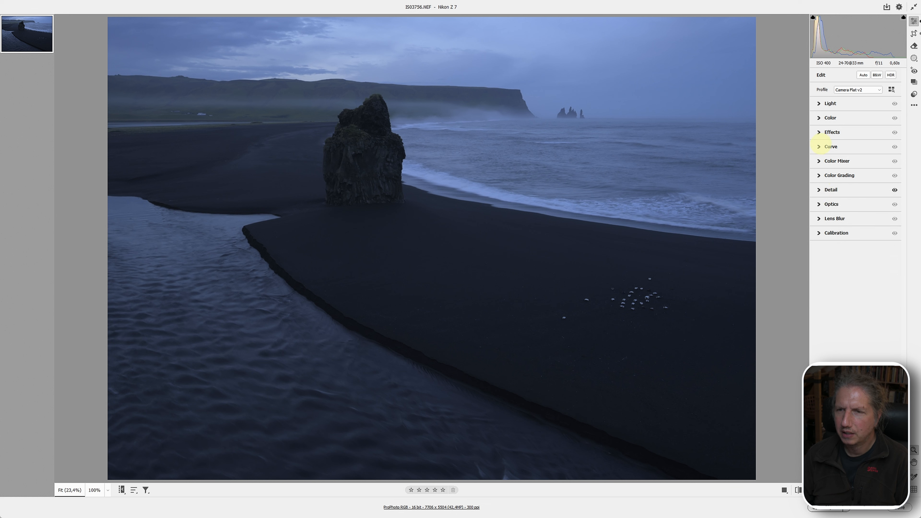
Shape the tone curve with a shadow point at input 50, output 40 and a highlight point at input 168, output 173.
click(820, 146)
drag(830, 234, 830, 236)
drag(870, 194, 868, 194)
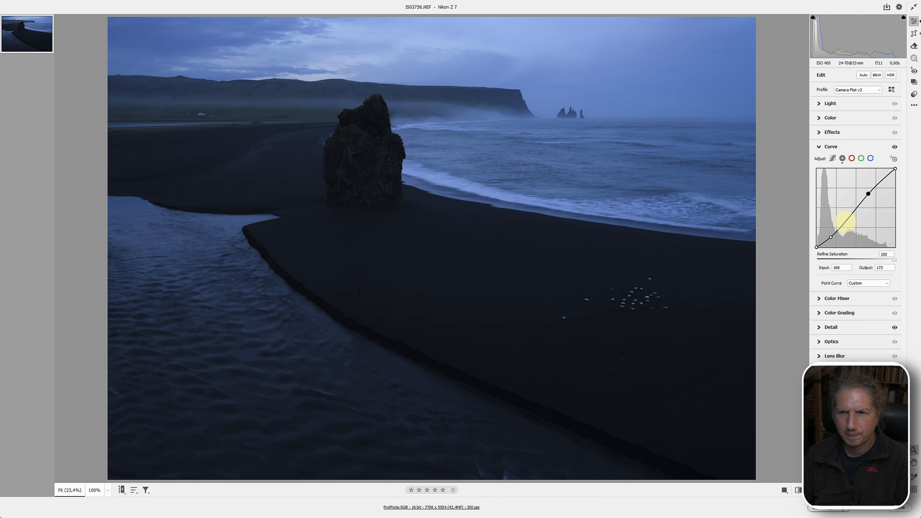
click(831, 237)
drag(831, 238, 831, 235)
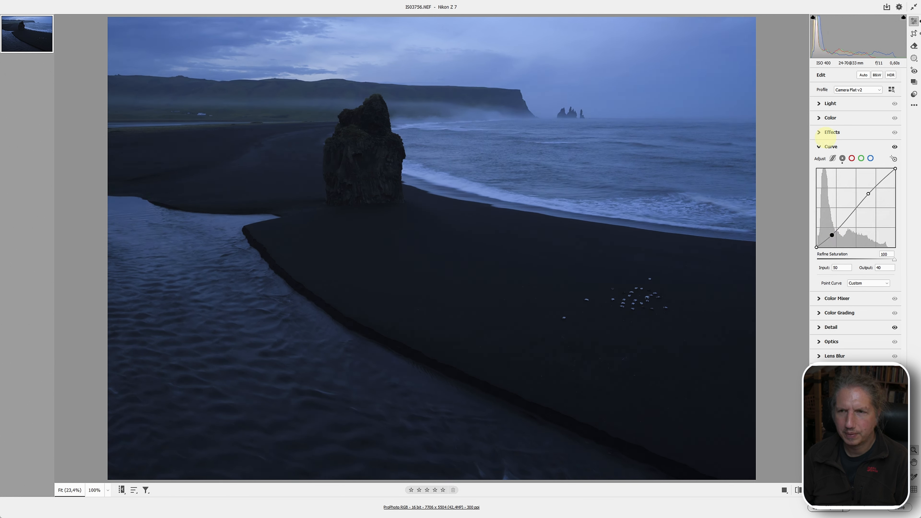
Raise the shadows to +50 and warm the white balance to a temperature of 8600.
click(818, 103)
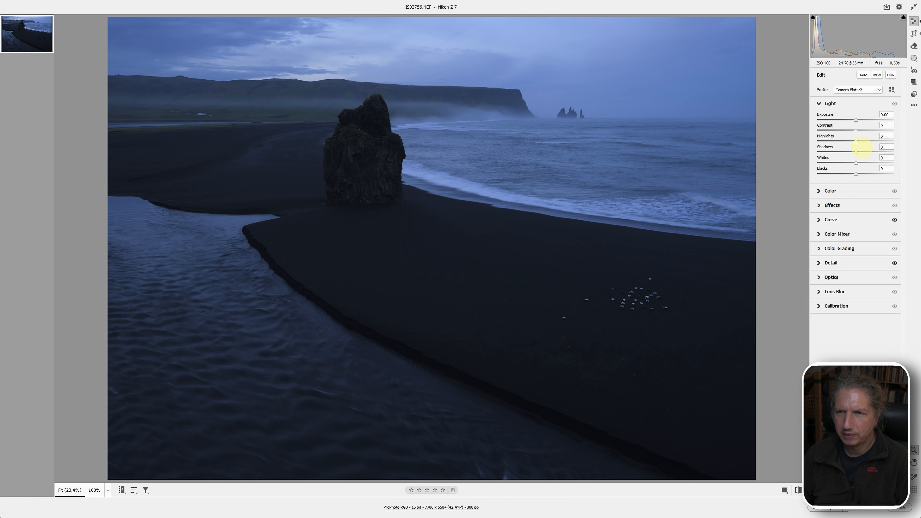
drag(855, 152, 879, 152)
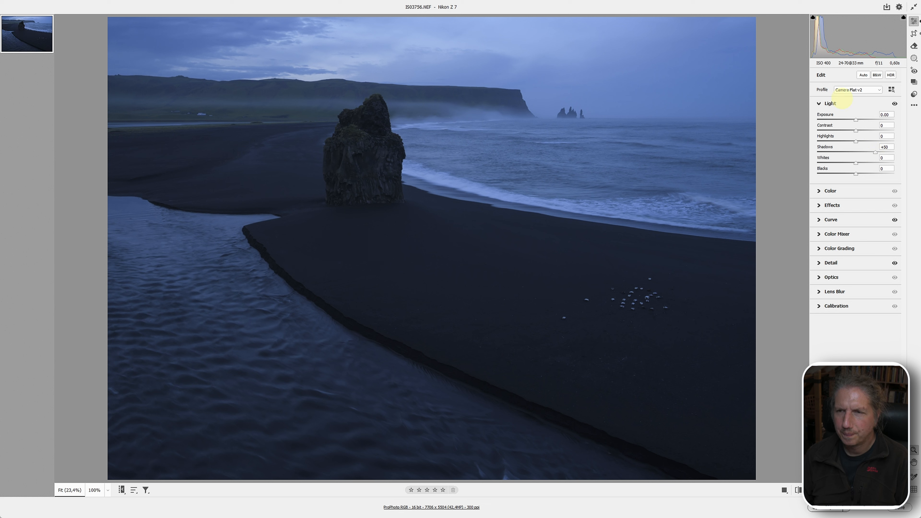
click(820, 191)
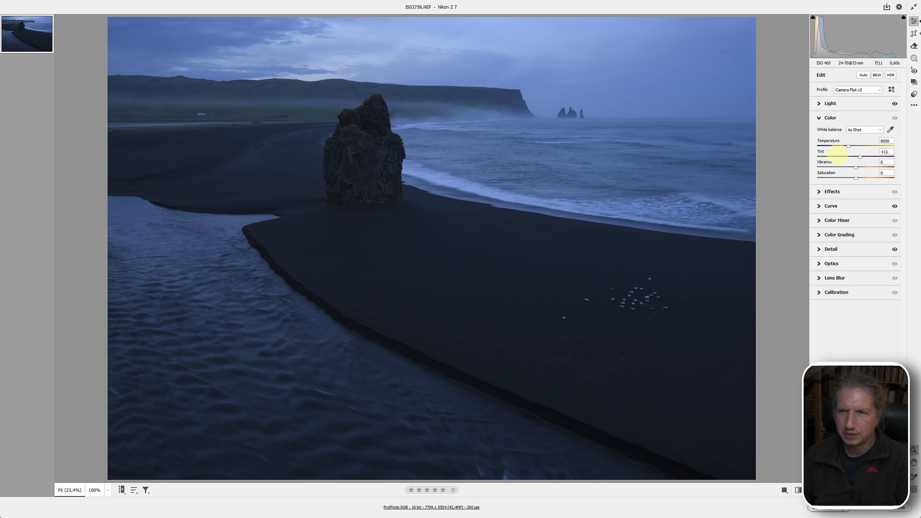
drag(848, 146, 857, 146)
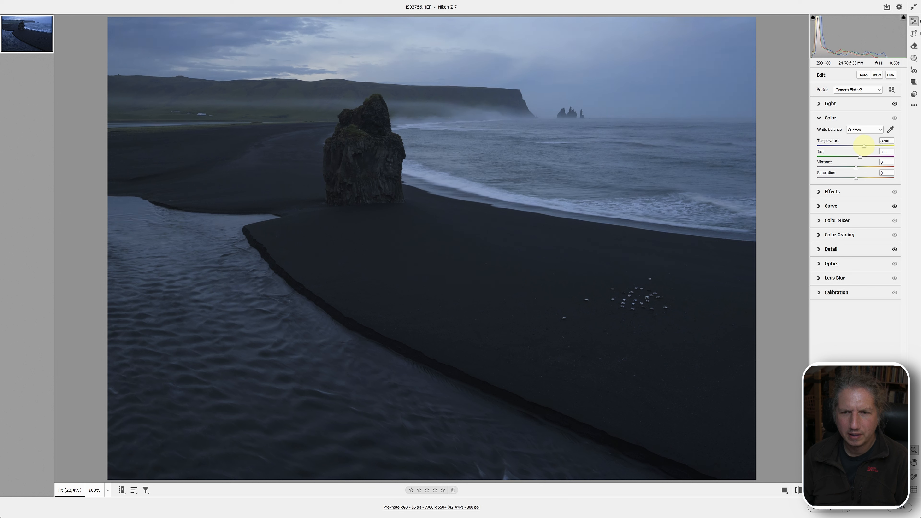
drag(866, 145, 867, 146)
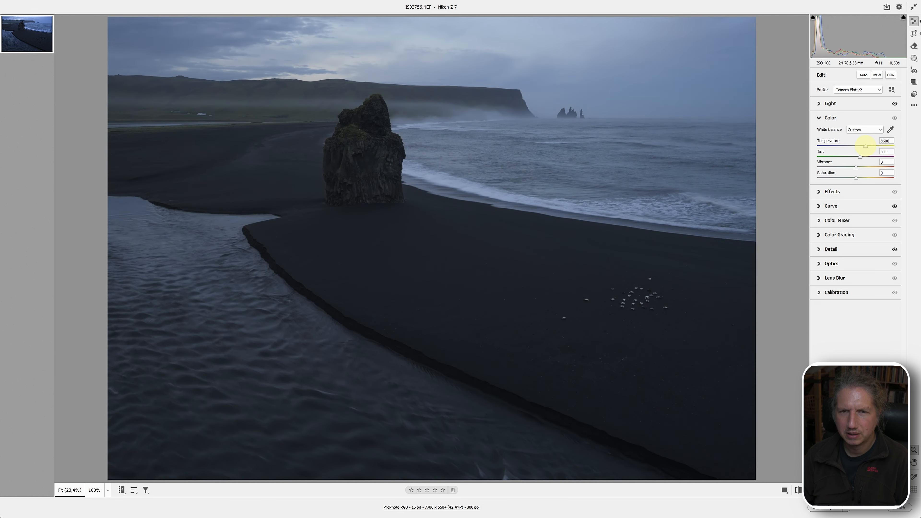